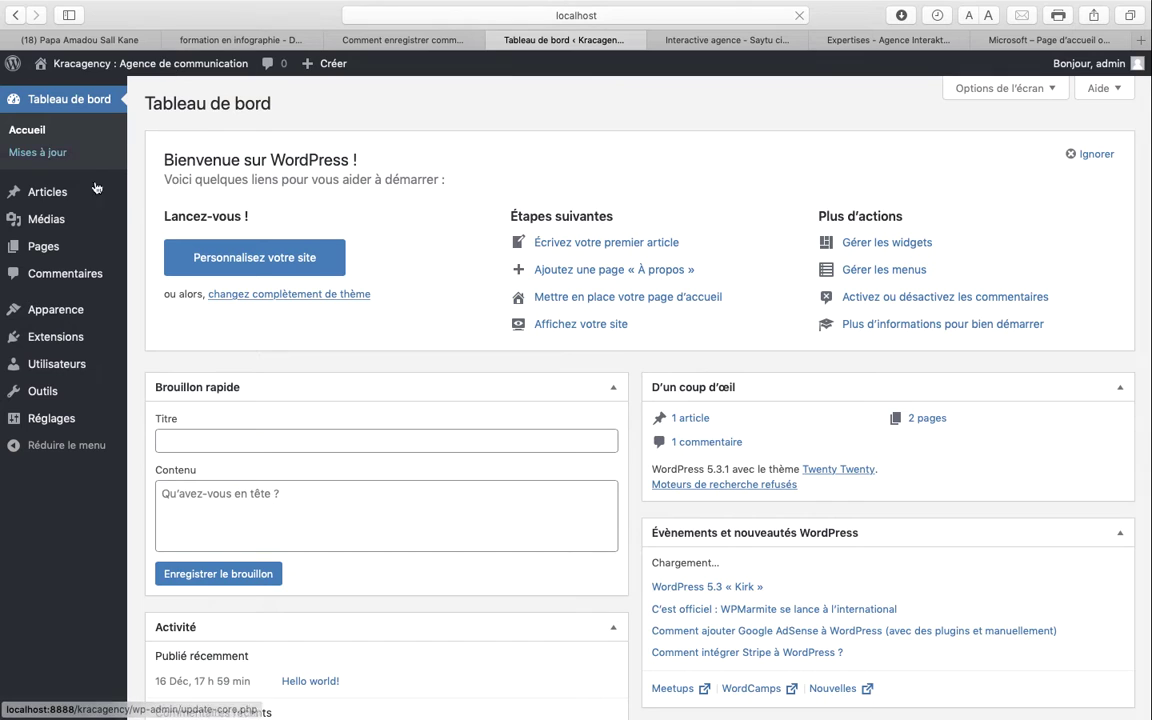
- Open the "Qui sommes-nous ?" page for editing and collapse its Permalien, Image mise en avant, Discussion and Attributs de page settings
{"action": "left_click", "coordinate": [34, 253]}
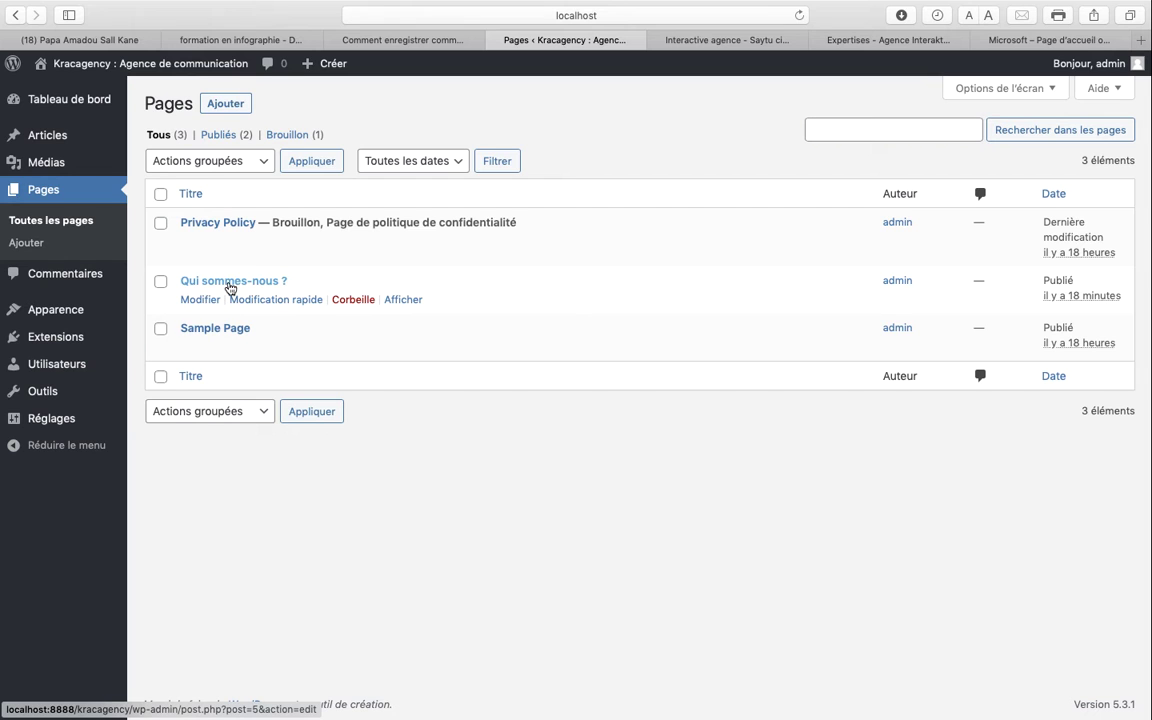
{"action": "left_click", "coordinate": [231, 285]}
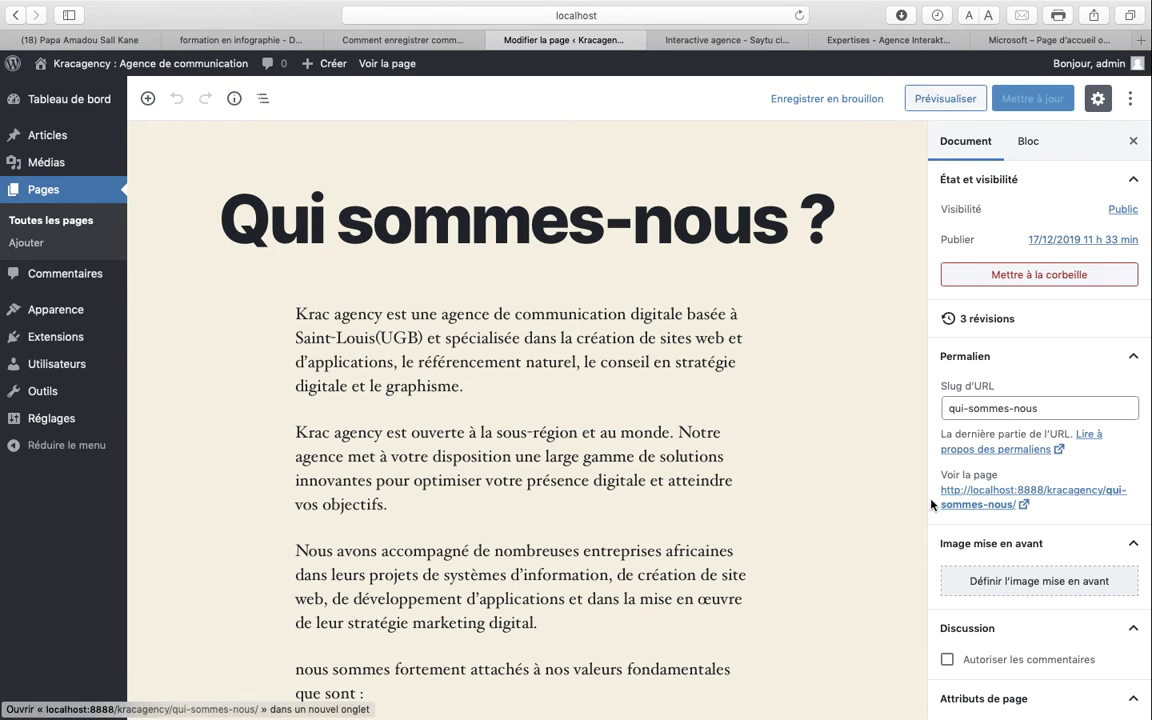
{"action": "left_click", "coordinate": [1132, 357]}
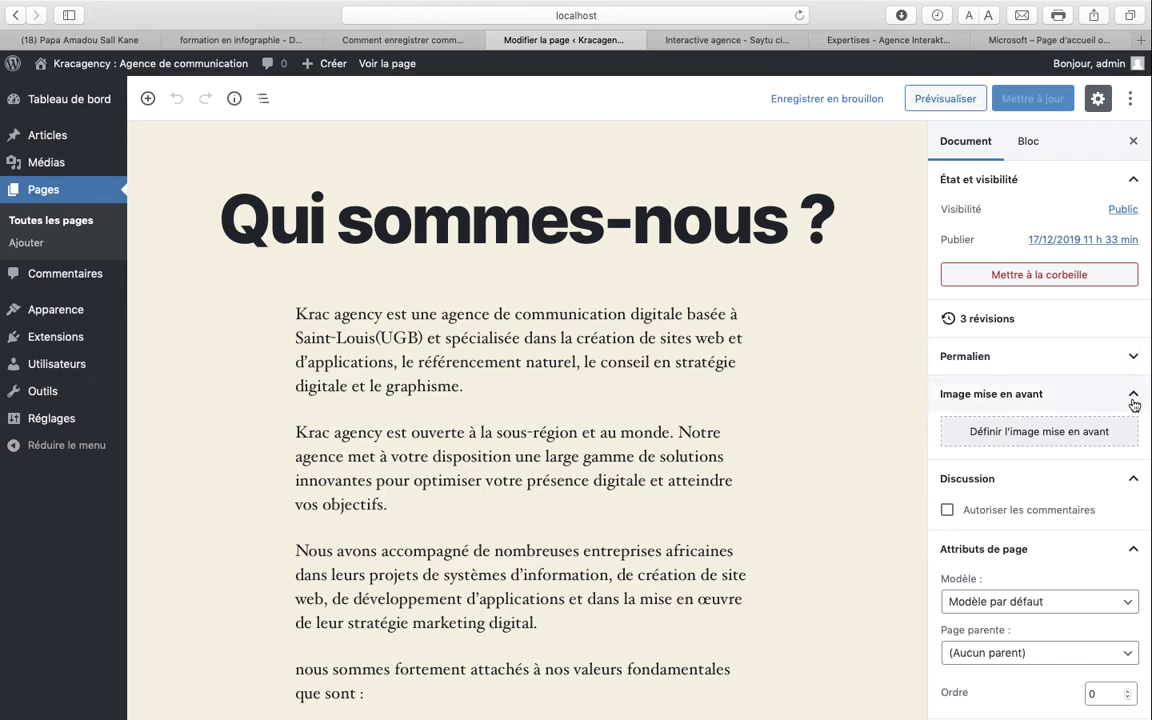
{"action": "left_click", "coordinate": [1133, 398]}
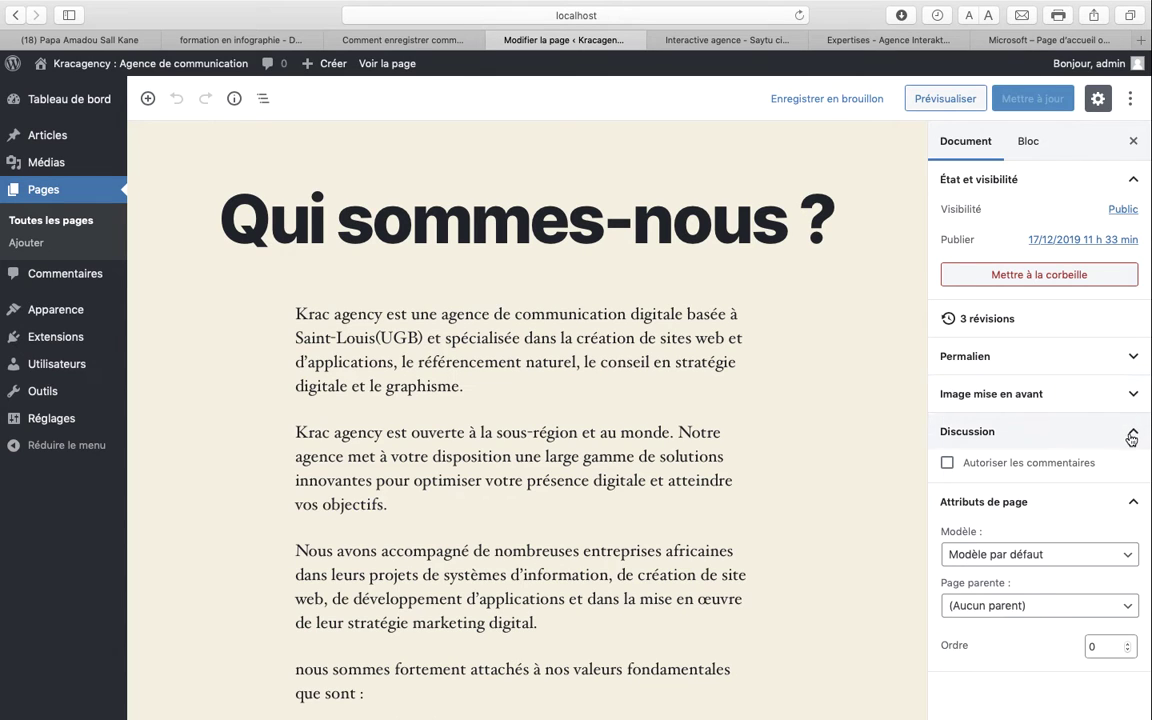
{"action": "left_click", "coordinate": [1133, 433]}
{"action": "left_click", "coordinate": [1132, 471]}
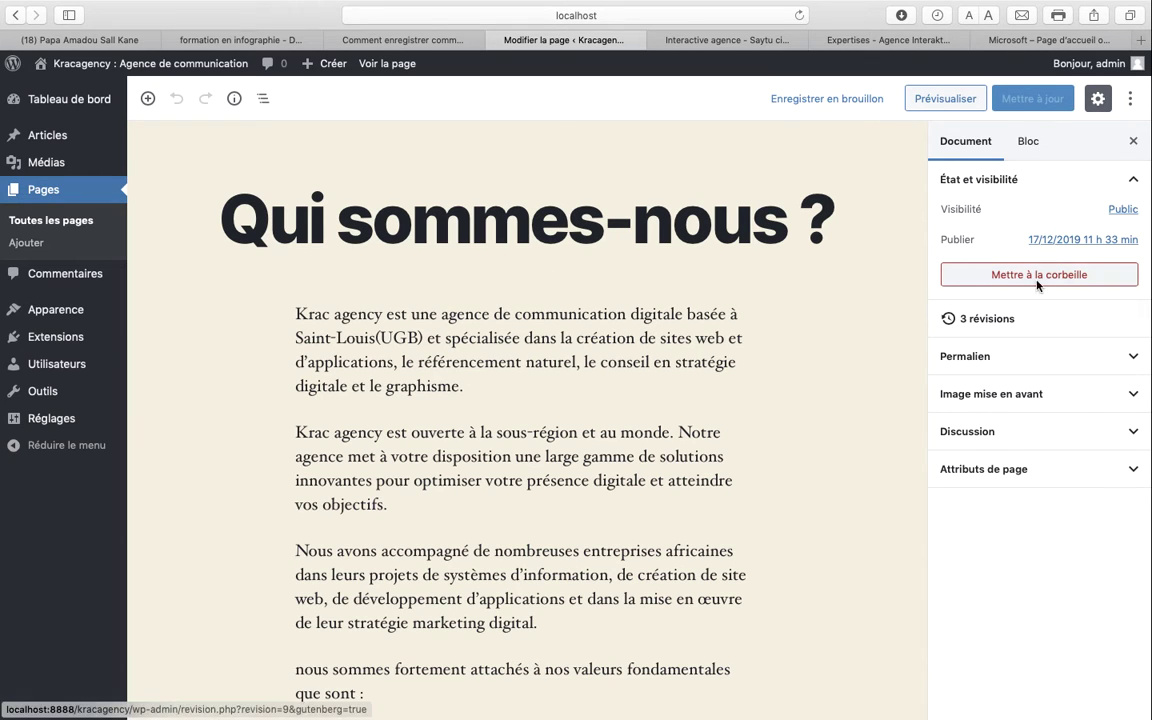
- Review the visibility options available for the page without changing them
{"action": "left_click", "coordinate": [1124, 212]}
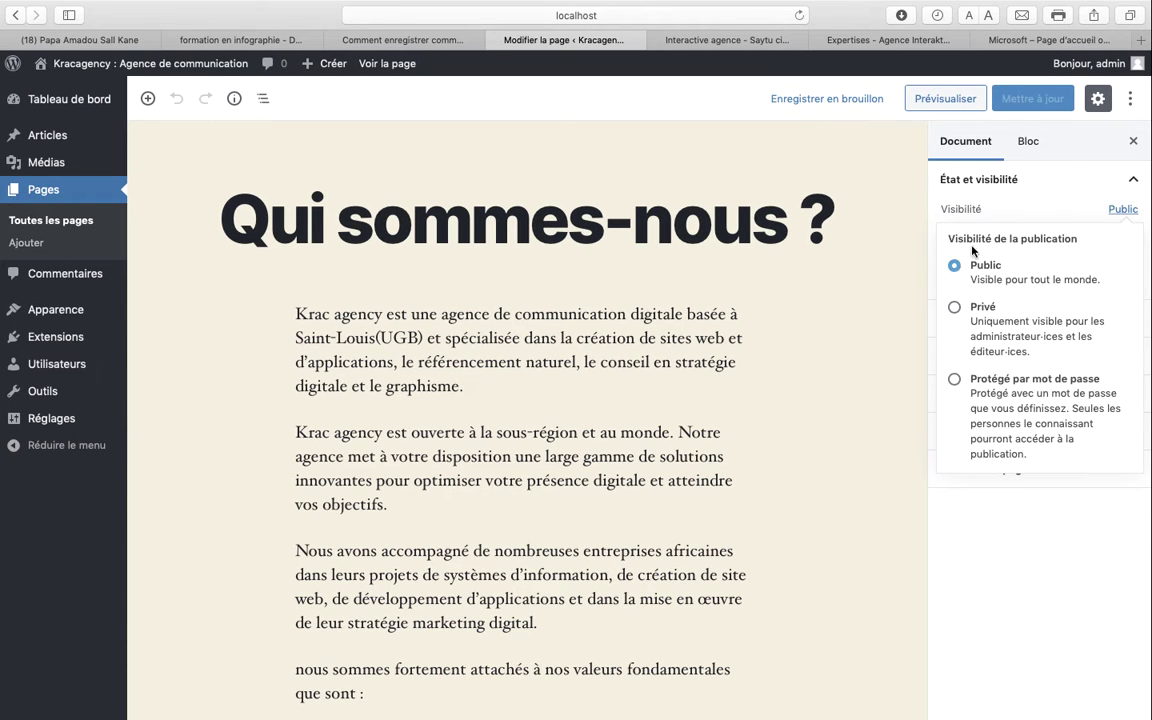
{"action": "left_click", "coordinate": [862, 344]}
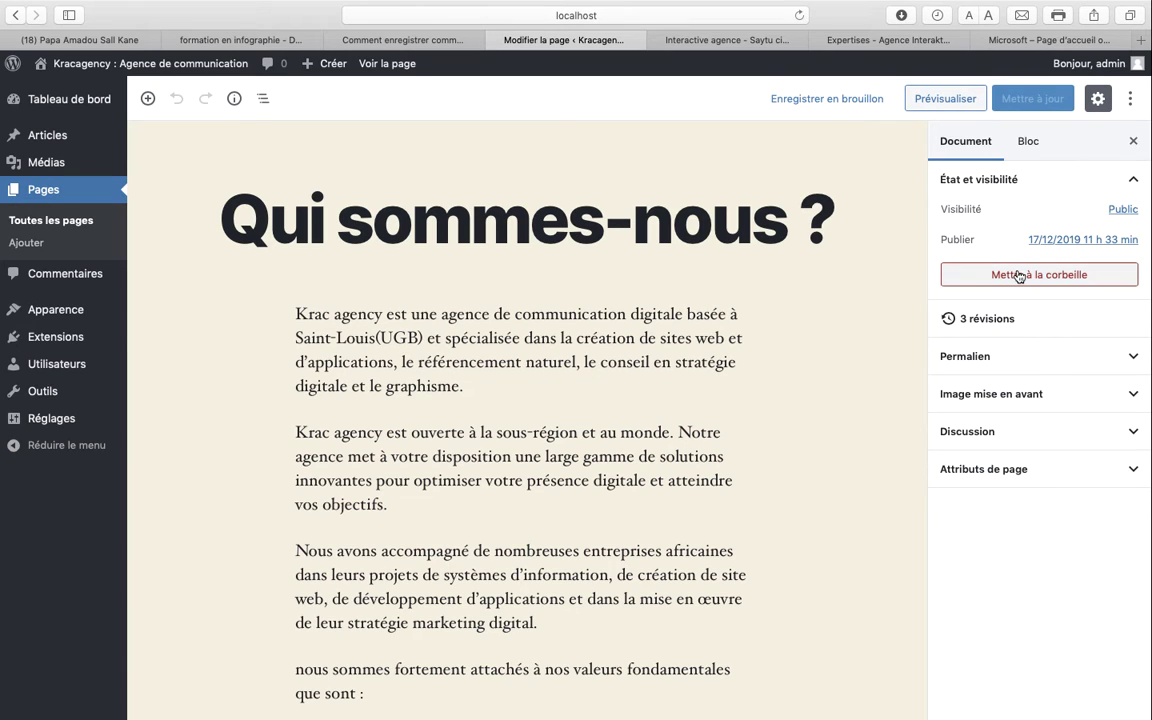
{"action": "left_click", "coordinate": [672, 314]}
- Inspect the block settings of the first three paragraphs and the page's permalink settings
{"action": "left_click", "coordinate": [1028, 143]}
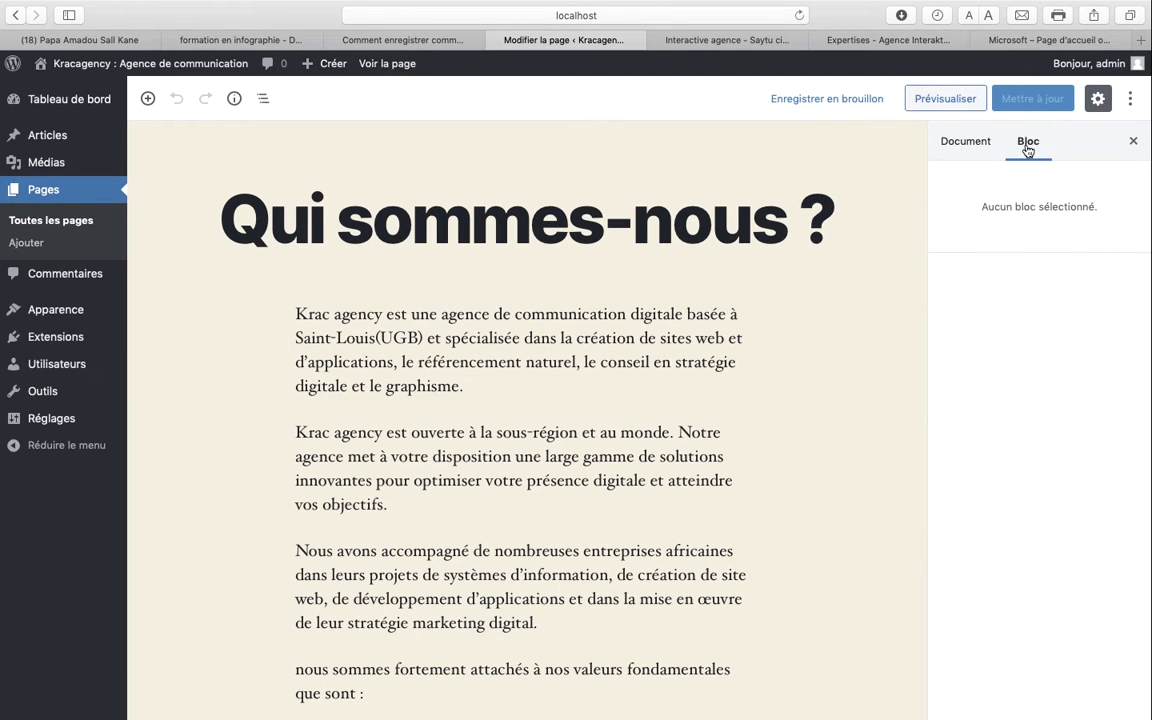
{"action": "left_click", "coordinate": [690, 338]}
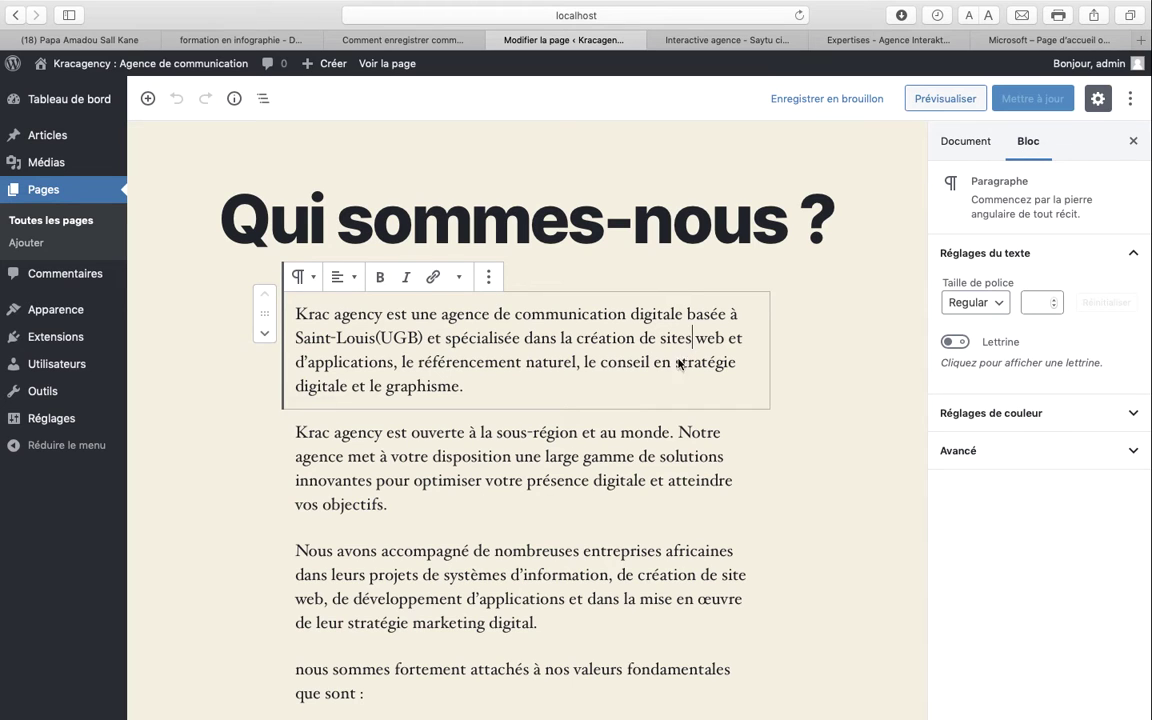
{"action": "left_click", "coordinate": [631, 456]}
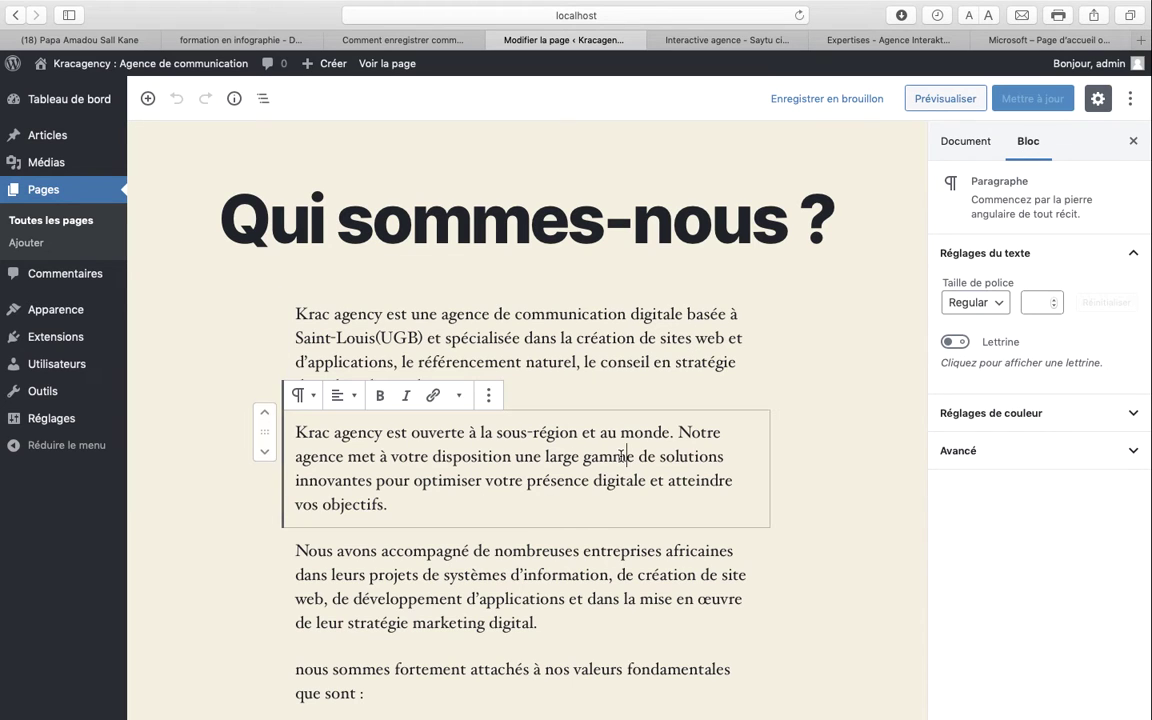
{"action": "left_click", "coordinate": [620, 560]}
{"action": "left_click", "coordinate": [968, 145]}
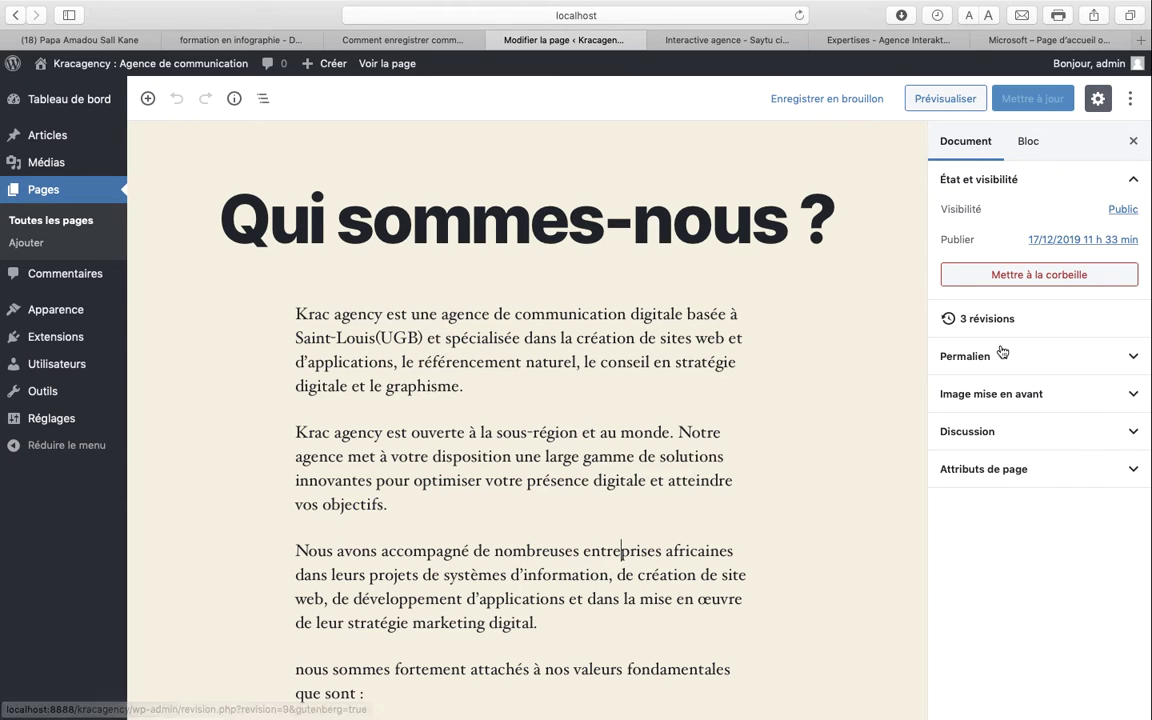
{"action": "left_click", "coordinate": [932, 360]}
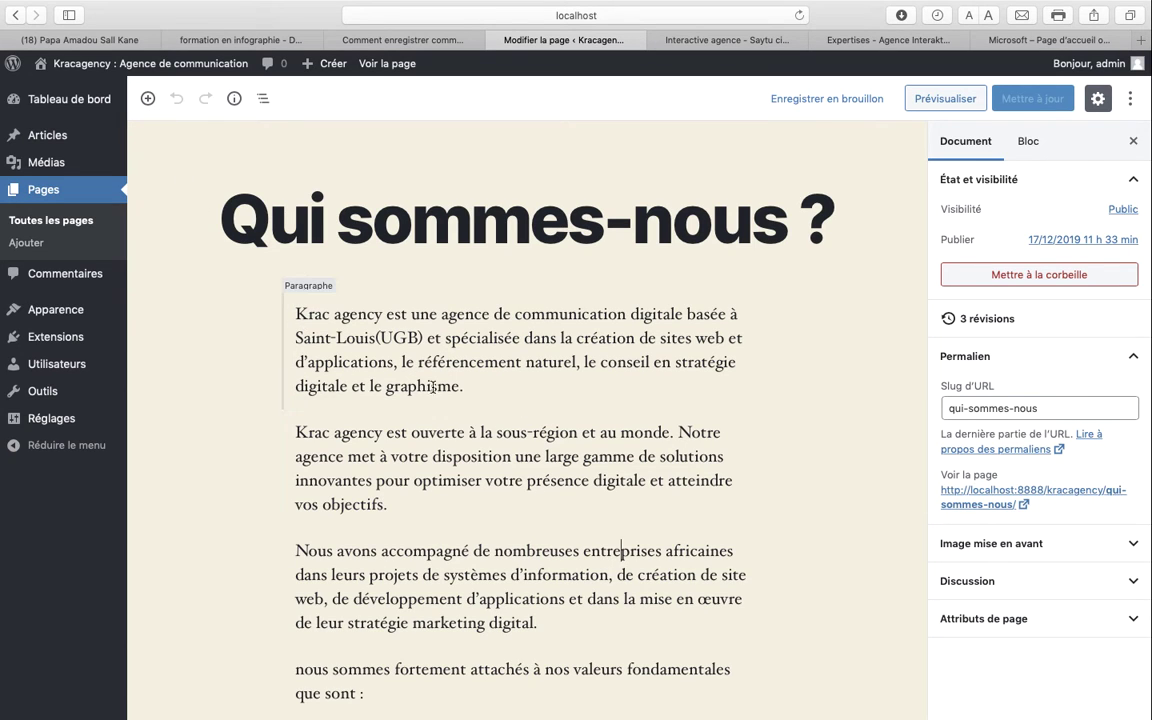
- Insert an Image block directly after the first paragraph
{"action": "left_click", "coordinate": [297, 312]}
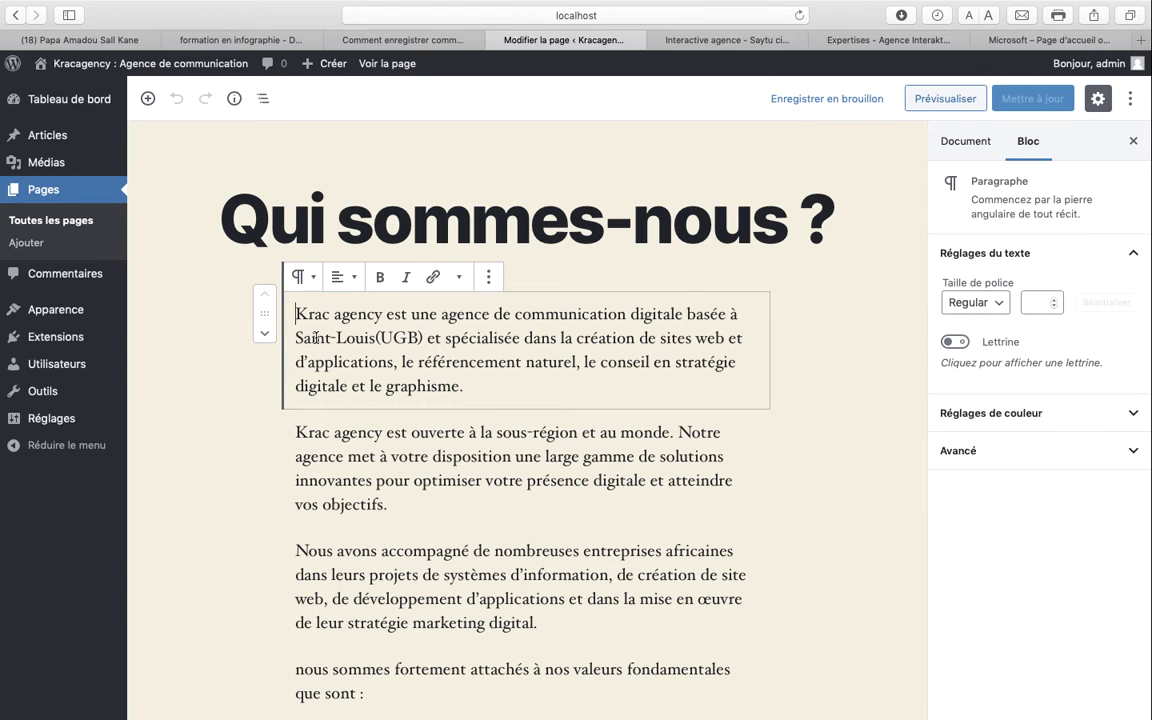
{"action": "left_click", "coordinate": [148, 99]}
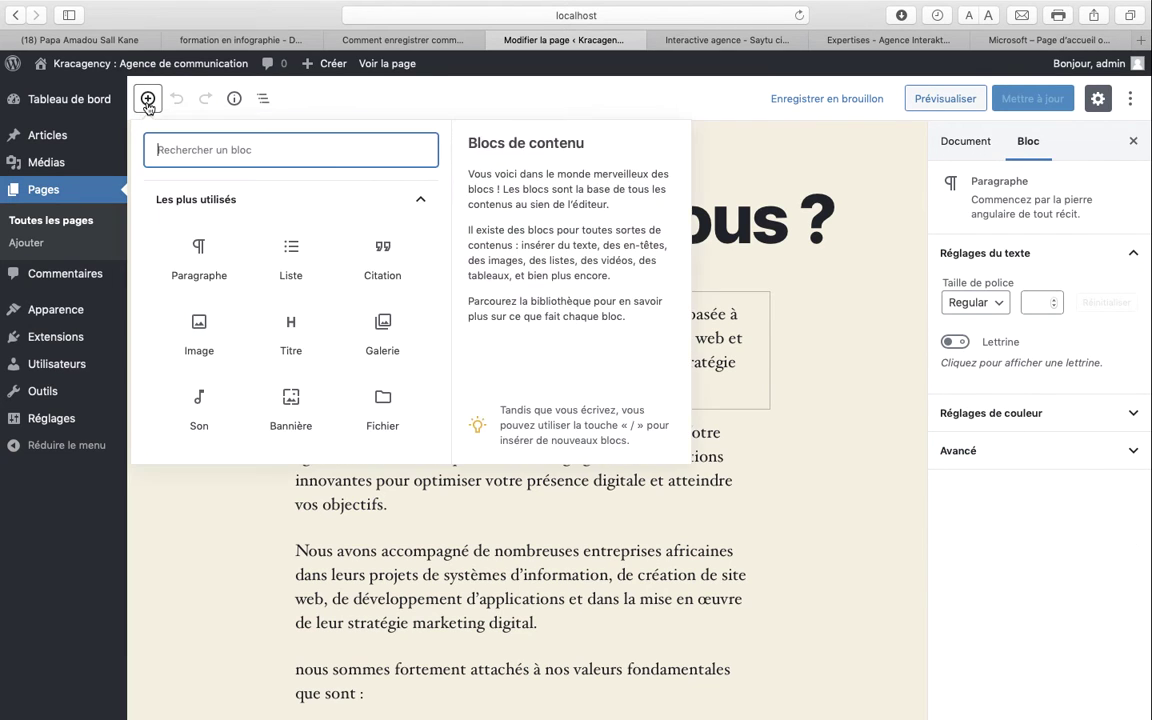
{"action": "left_click", "coordinate": [204, 330]}
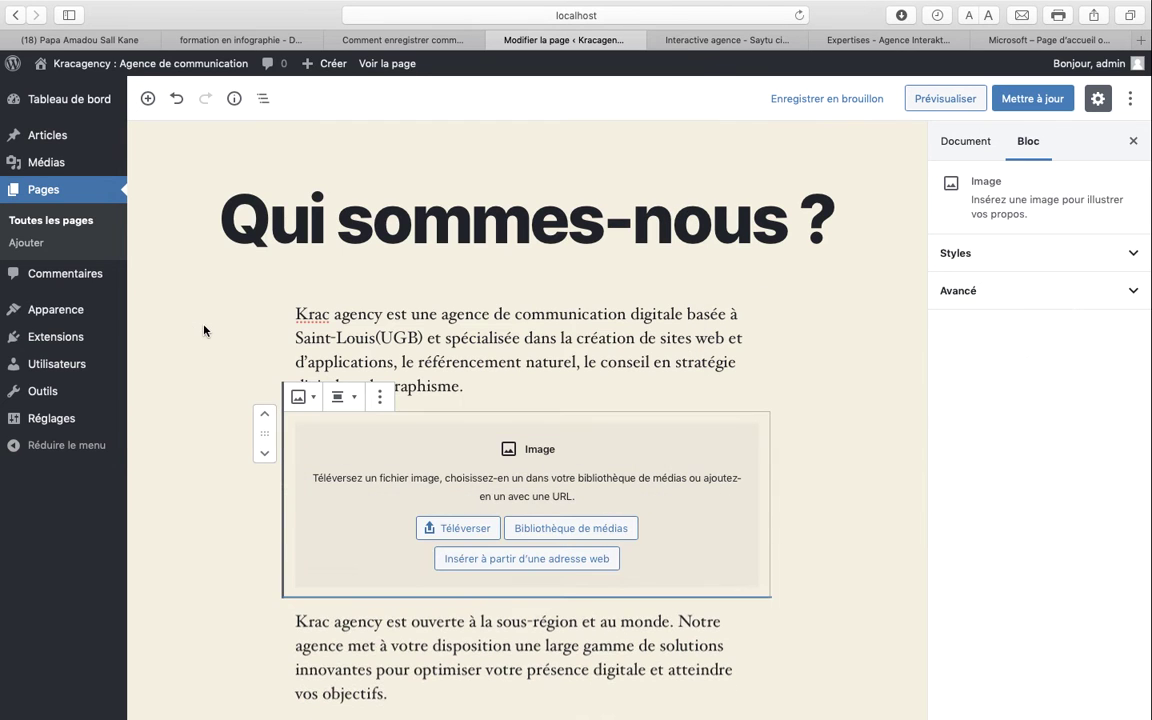
- Upload equipe.jpeg into the image block from the "qui sommes nous" folder, inside "contenu sites" in the desktop's wordpress folder
{"action": "left_click", "coordinate": [466, 529]}
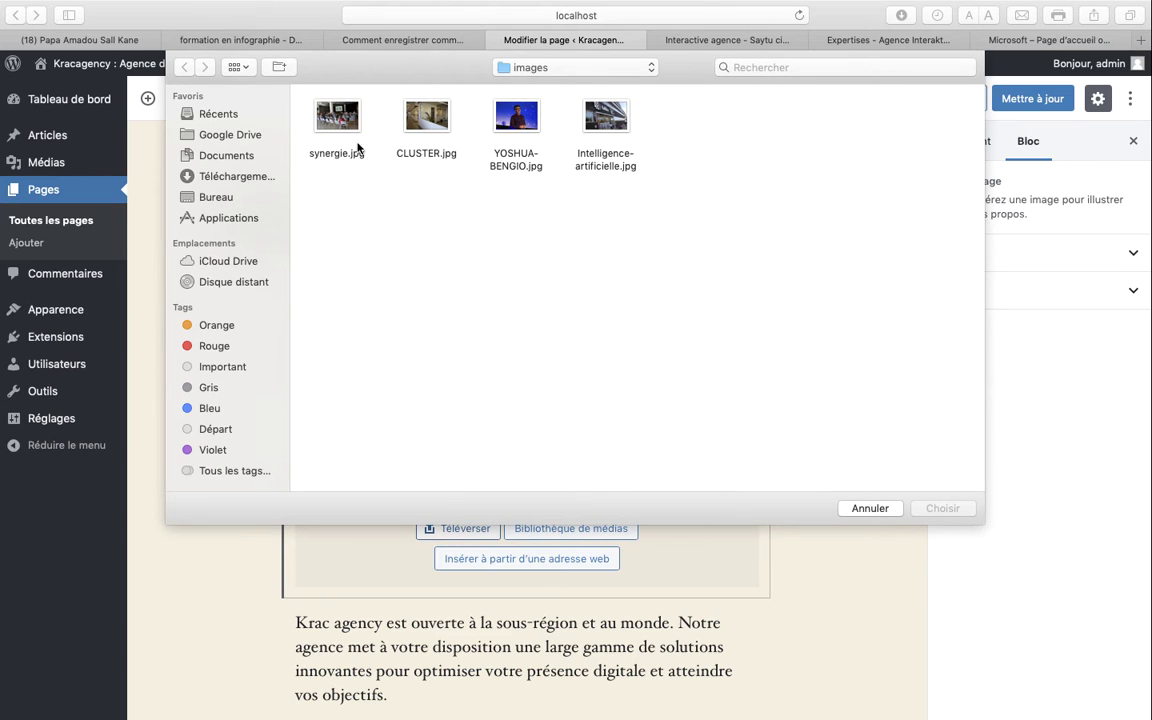
{"action": "left_click", "coordinate": [222, 198]}
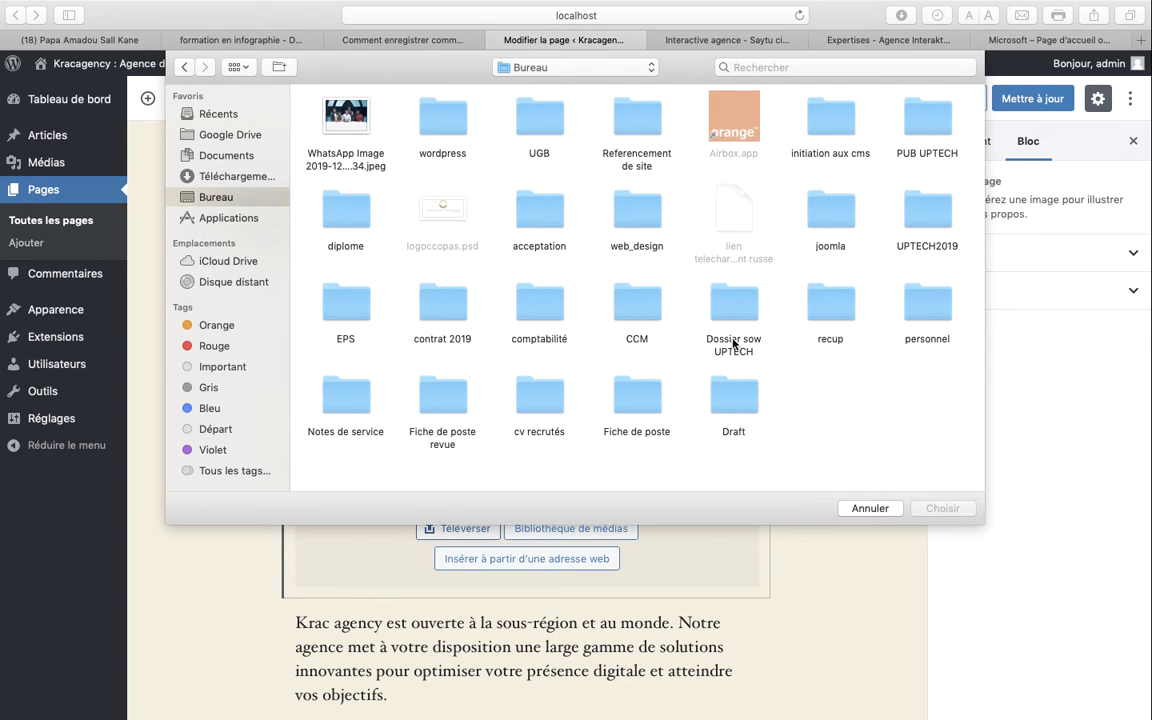
{"action": "double_click", "coordinate": [449, 117]}
{"action": "double_click", "coordinate": [336, 125]}
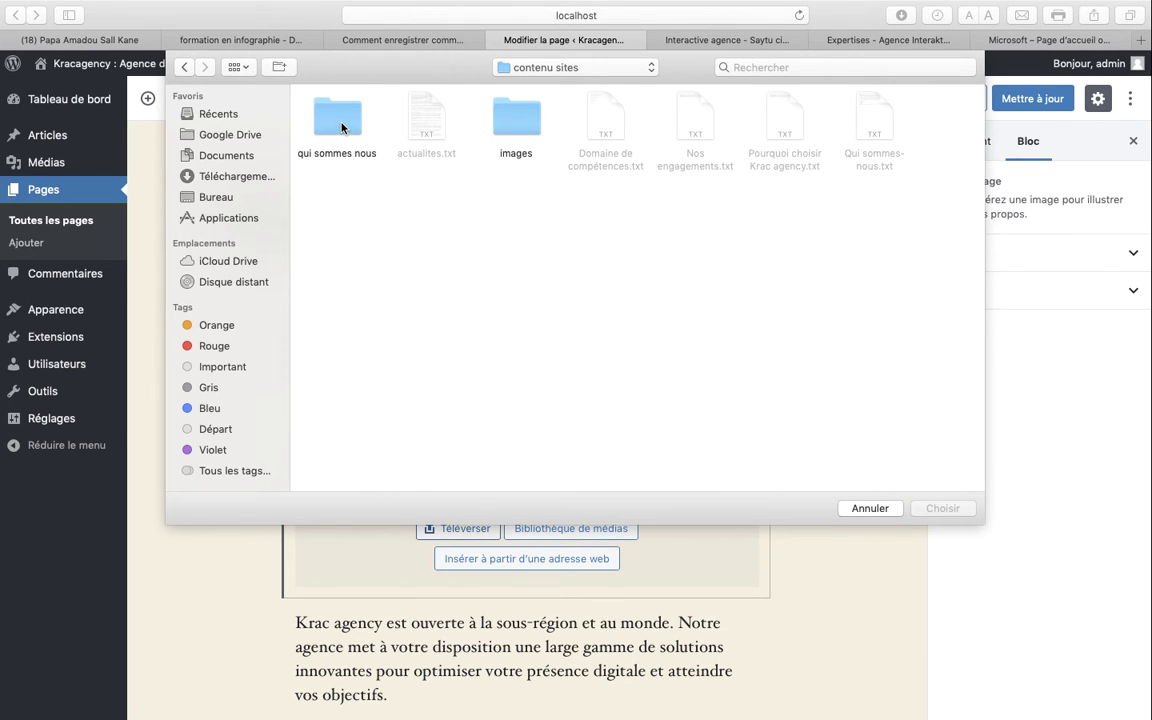
{"action": "double_click", "coordinate": [336, 120]}
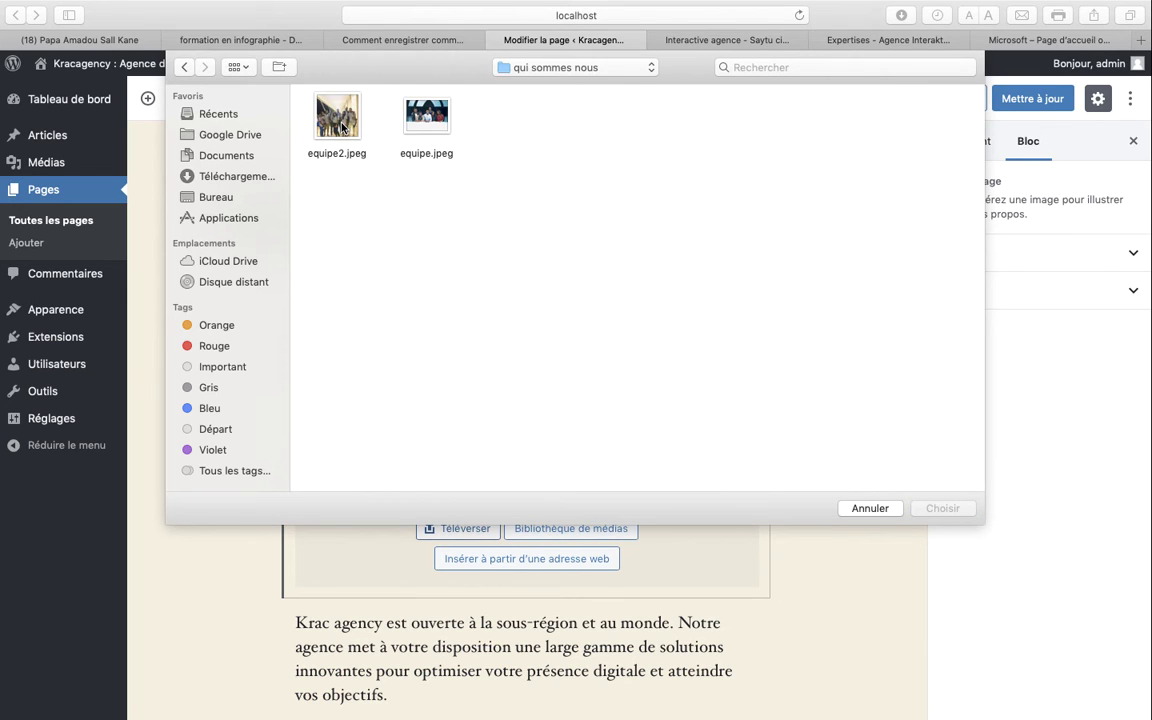
{"action": "left_click", "coordinate": [425, 122]}
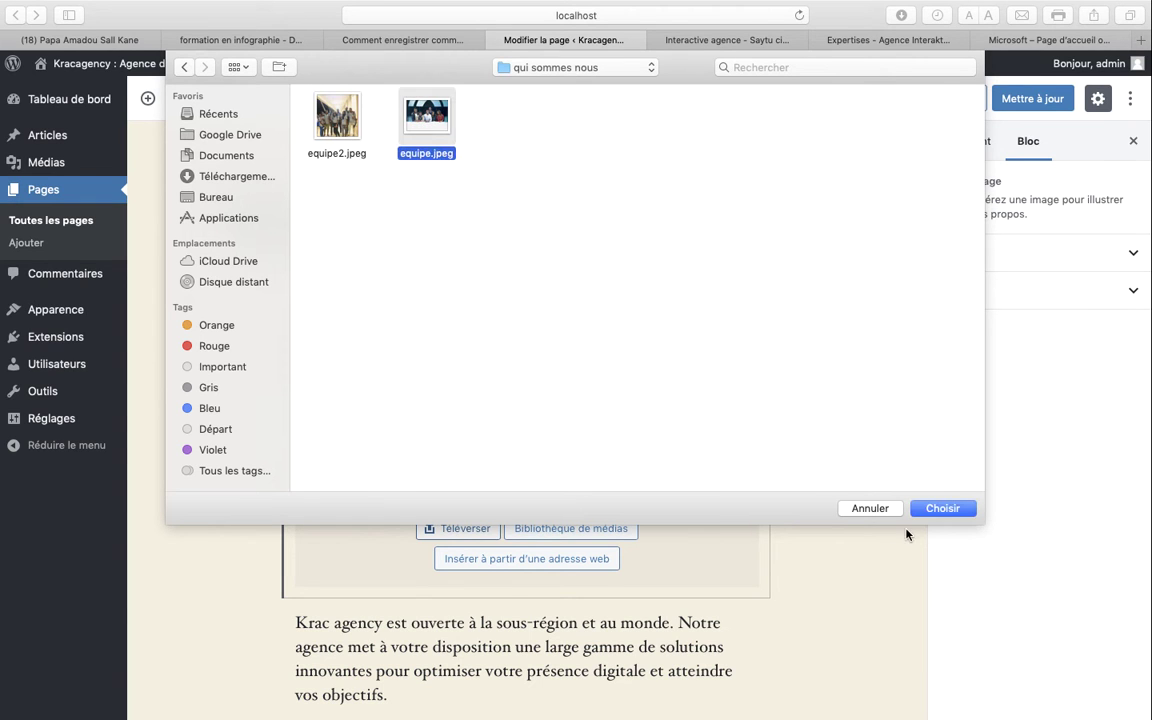
{"action": "left_click", "coordinate": [943, 508]}
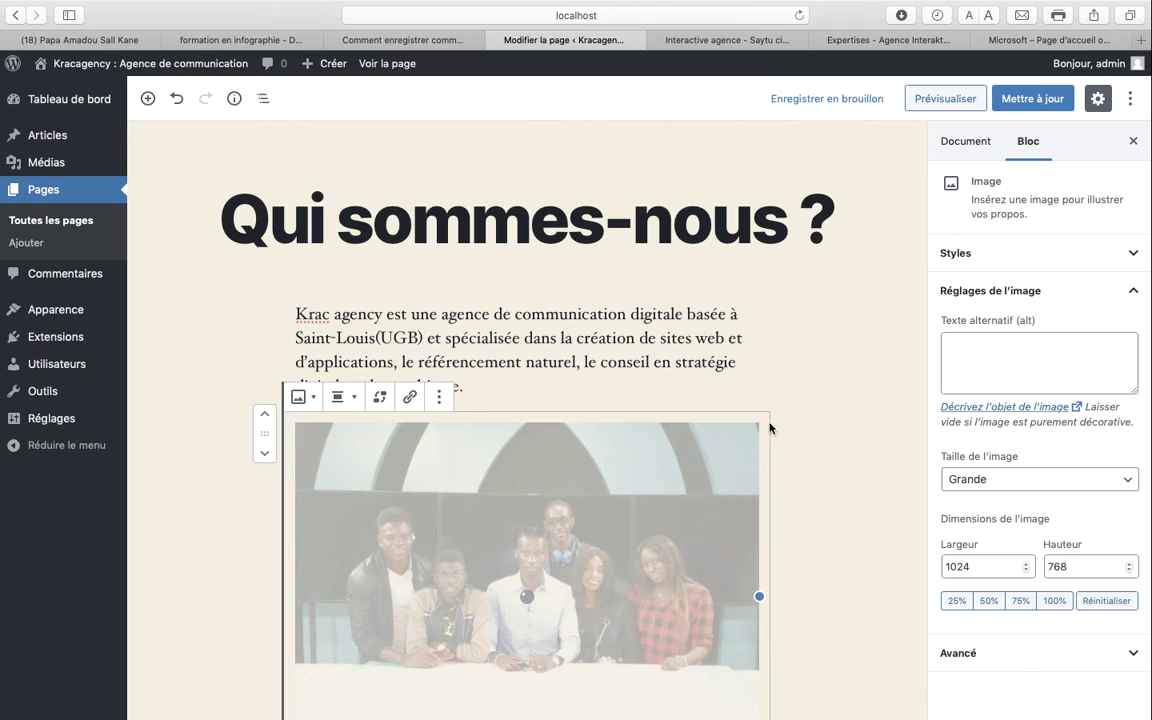
- Try the 50%, 25% and 75% size presets on the team image and scale it freehand to about 557 × 418 pixels
{"action": "scroll", "coordinate": [805, 380], "scroll_direction": "down", "scroll_amount": 4}
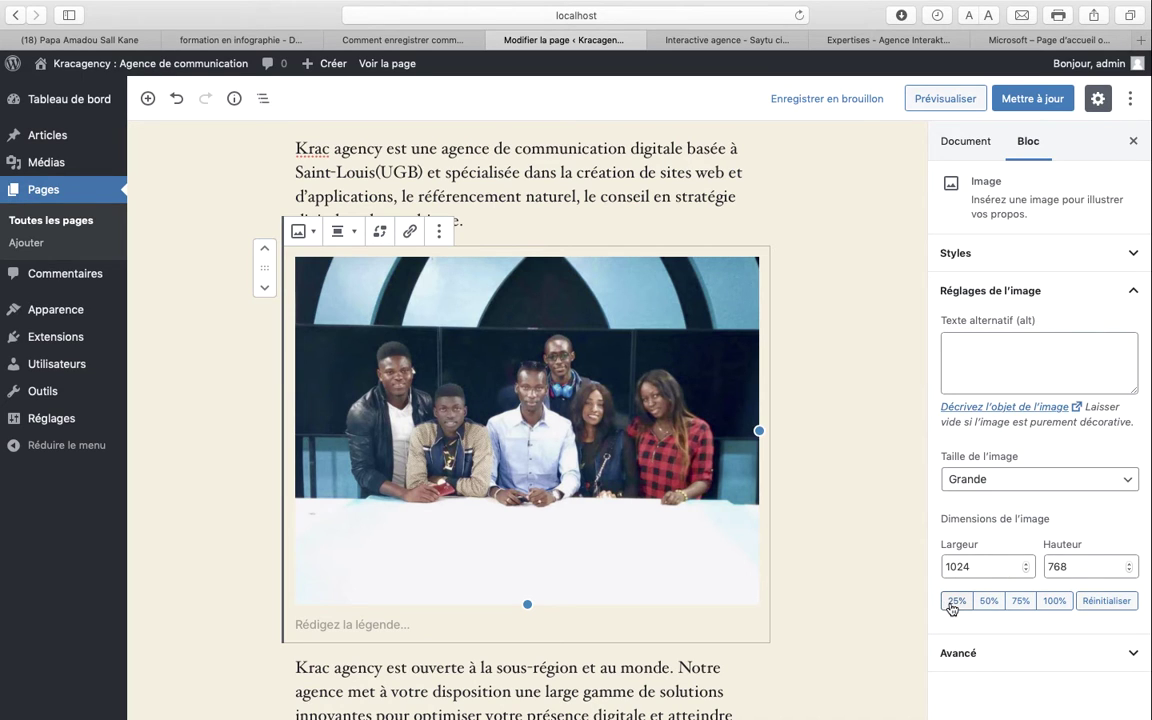
{"action": "left_click", "coordinate": [982, 604]}
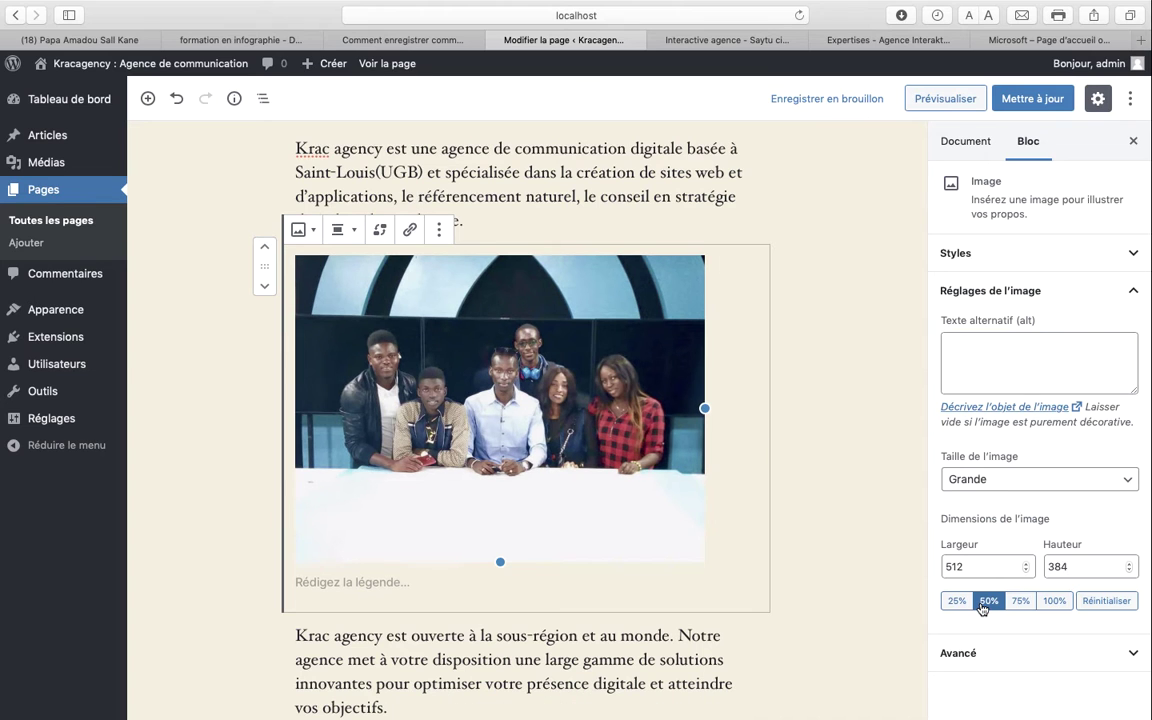
{"action": "left_click", "coordinate": [950, 604]}
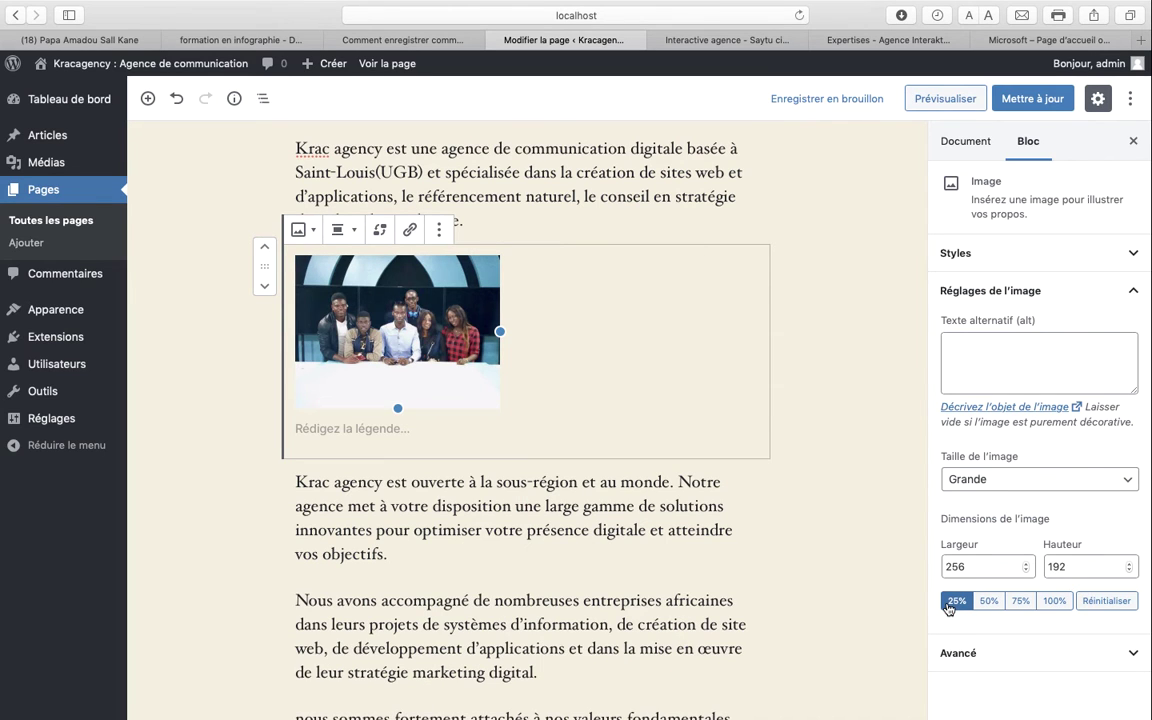
{"action": "left_click", "coordinate": [1021, 603]}
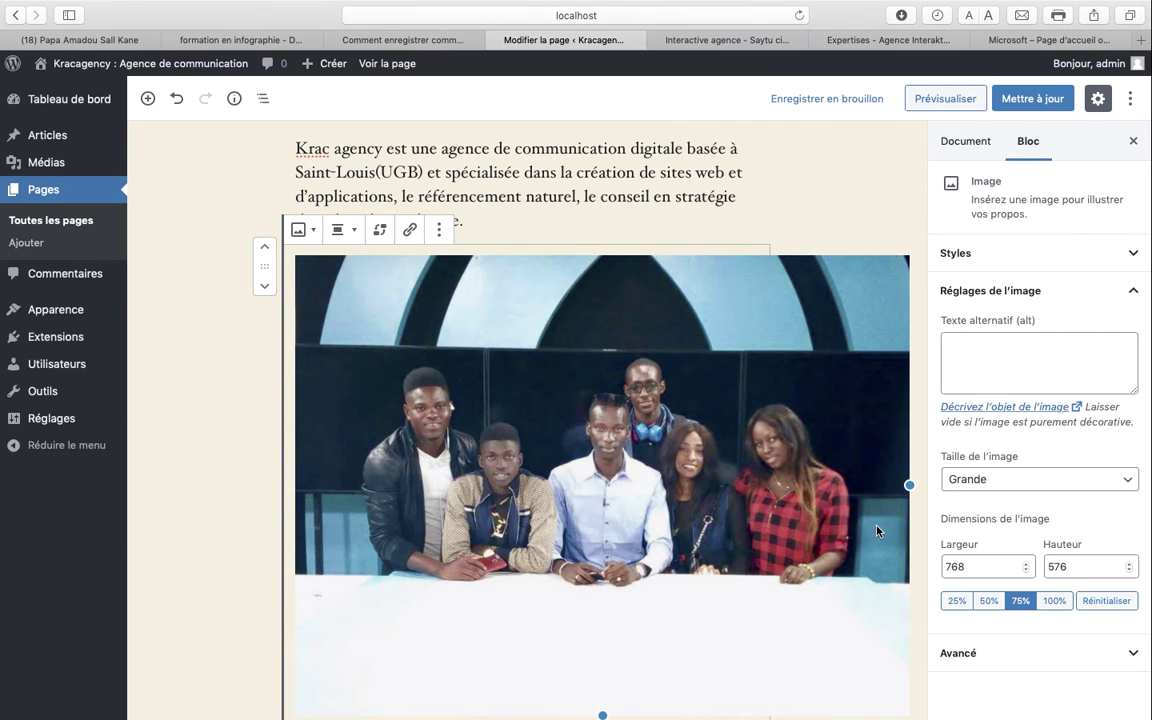
{"action": "scroll", "coordinate": [879, 510], "scroll_direction": "down", "scroll_amount": 1}
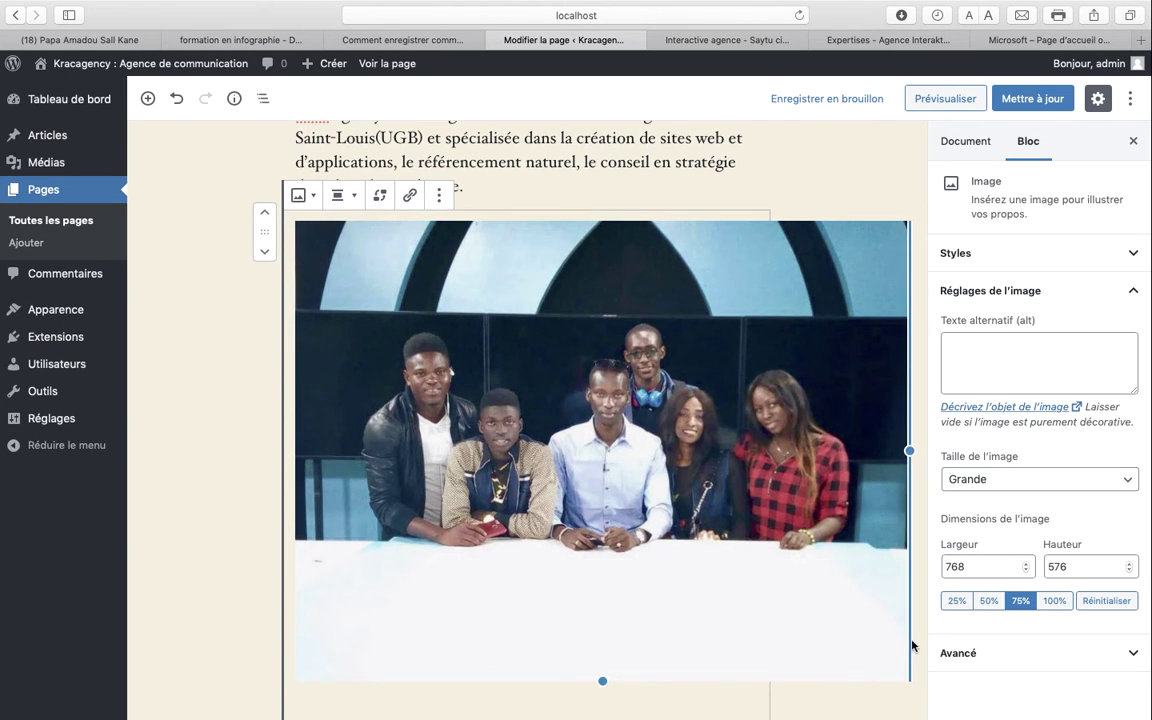
{"action": "left_click_drag", "start_coordinate": [603, 681], "coordinate": [560, 555]}
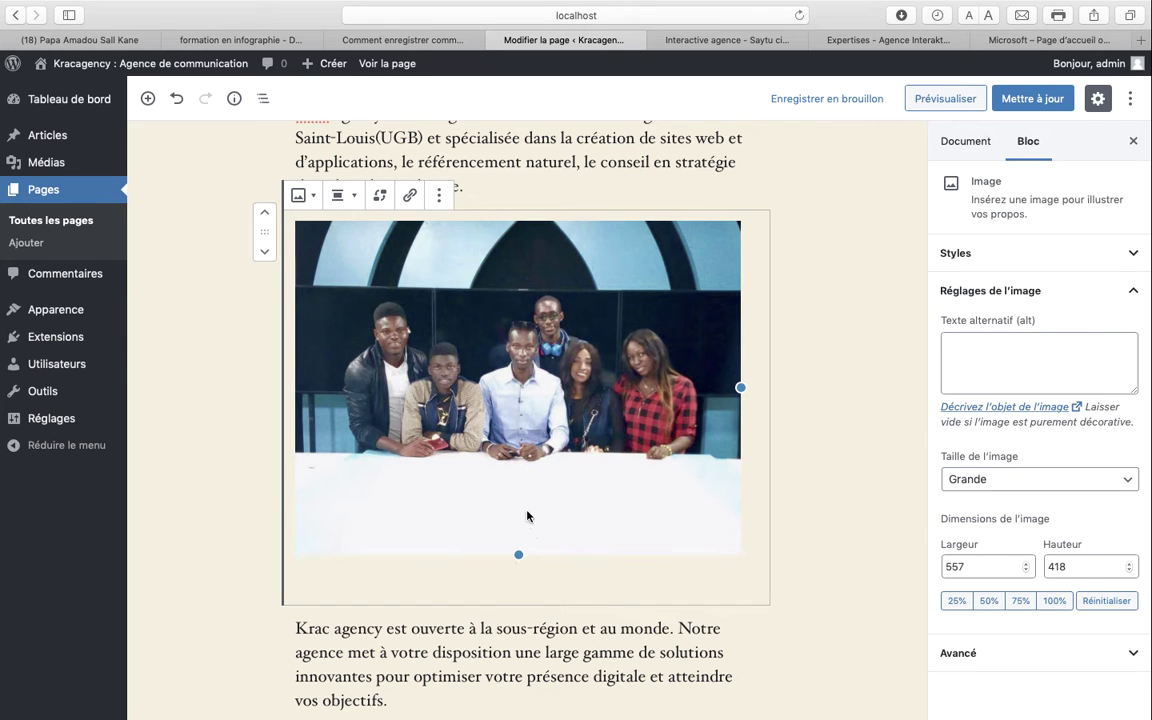
- Align the team image to the left of the text and move its block above the first paragraph
{"action": "left_click", "coordinate": [332, 199]}
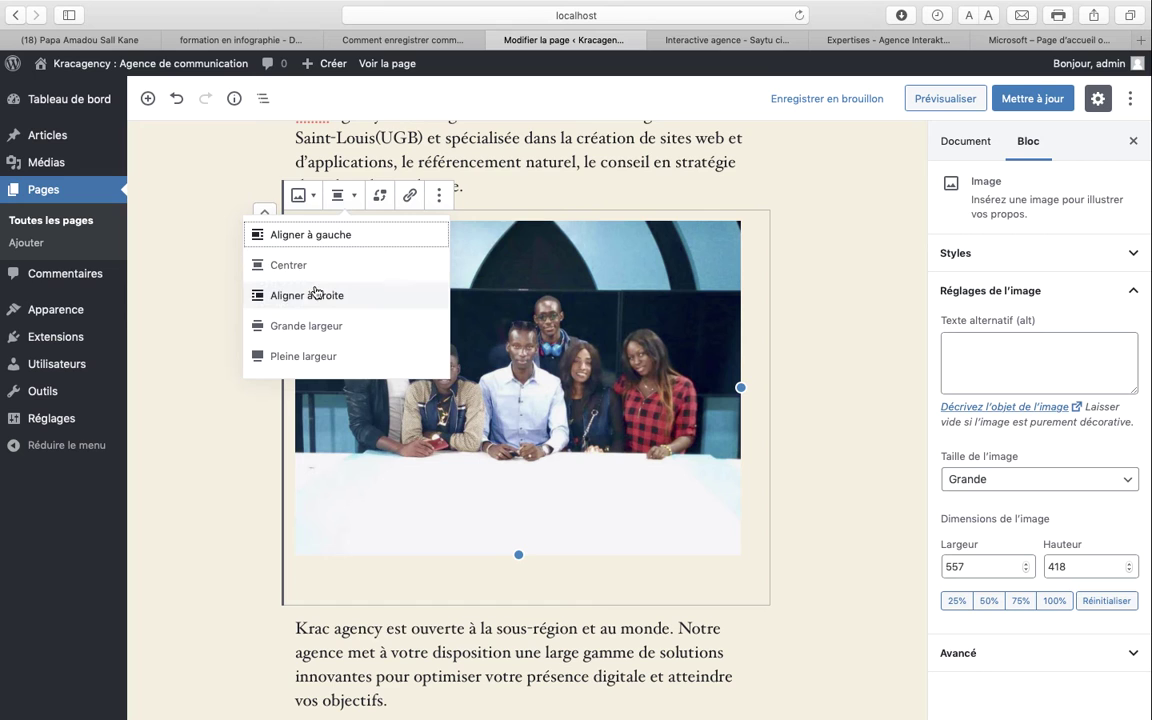
{"action": "left_click", "coordinate": [264, 236]}
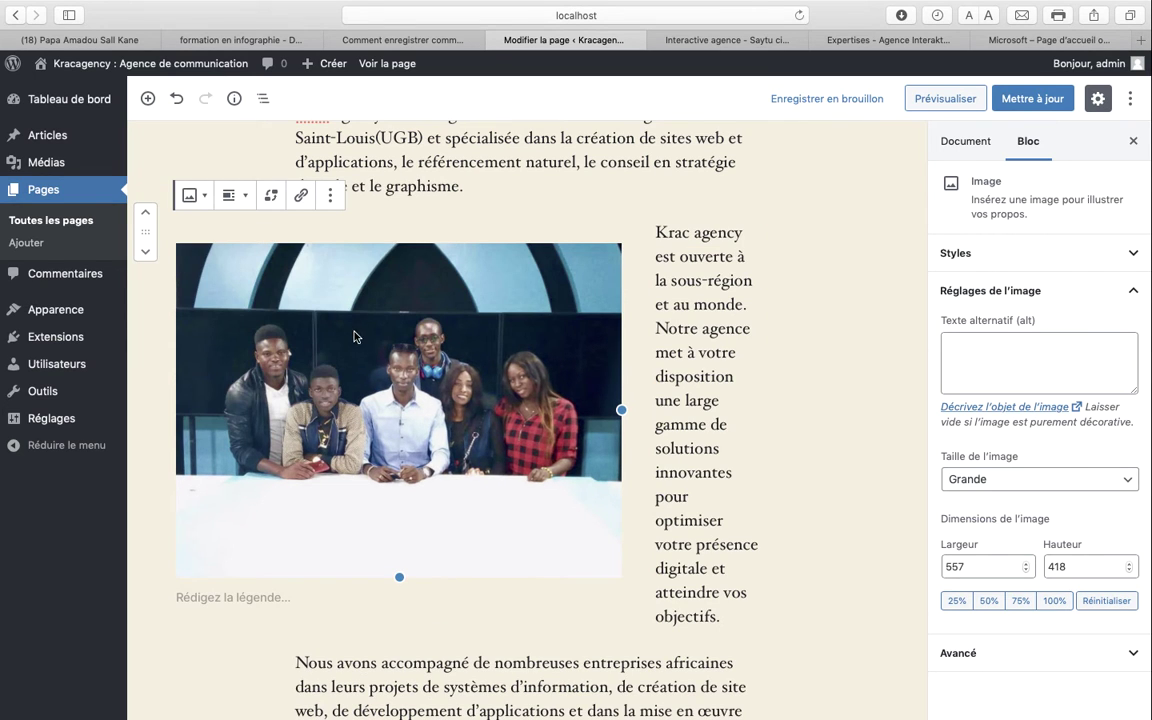
{"action": "left_click", "coordinate": [146, 217]}
- Shrink the team image to about 390 × 293 pixels so the first paragraphs wrap beside it
{"action": "scroll", "coordinate": [411, 393], "scroll_direction": "up", "scroll_amount": 5}
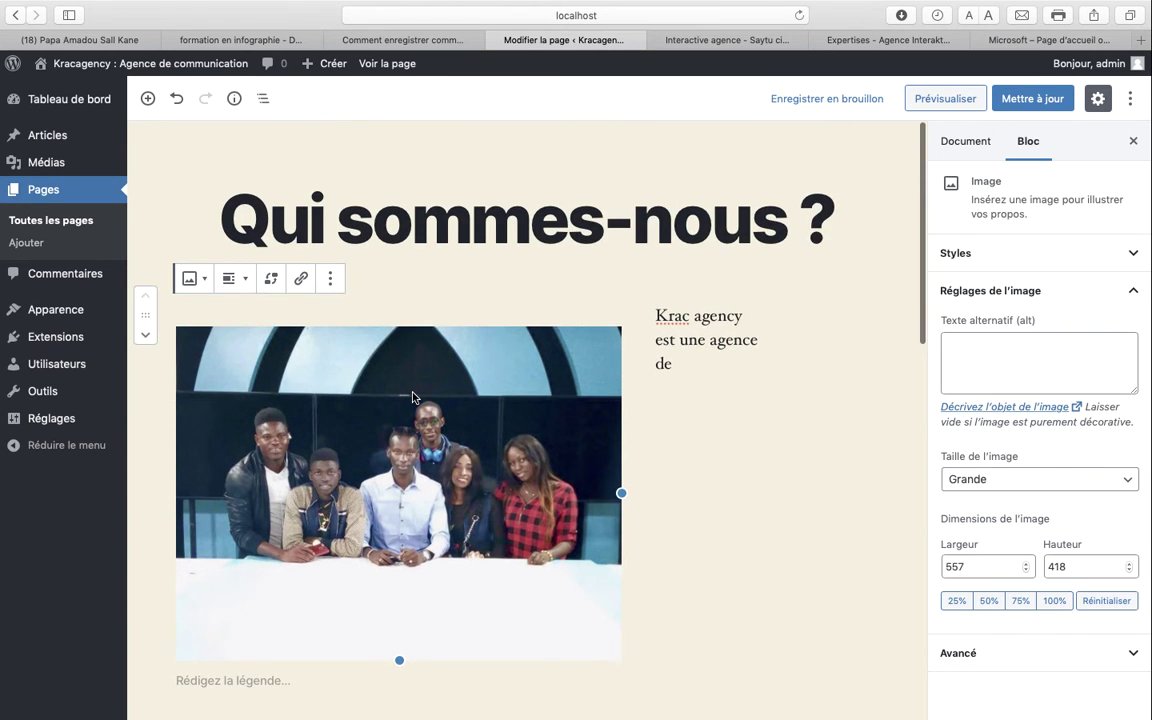
{"action": "scroll", "coordinate": [412, 397], "scroll_direction": "down", "scroll_amount": 2}
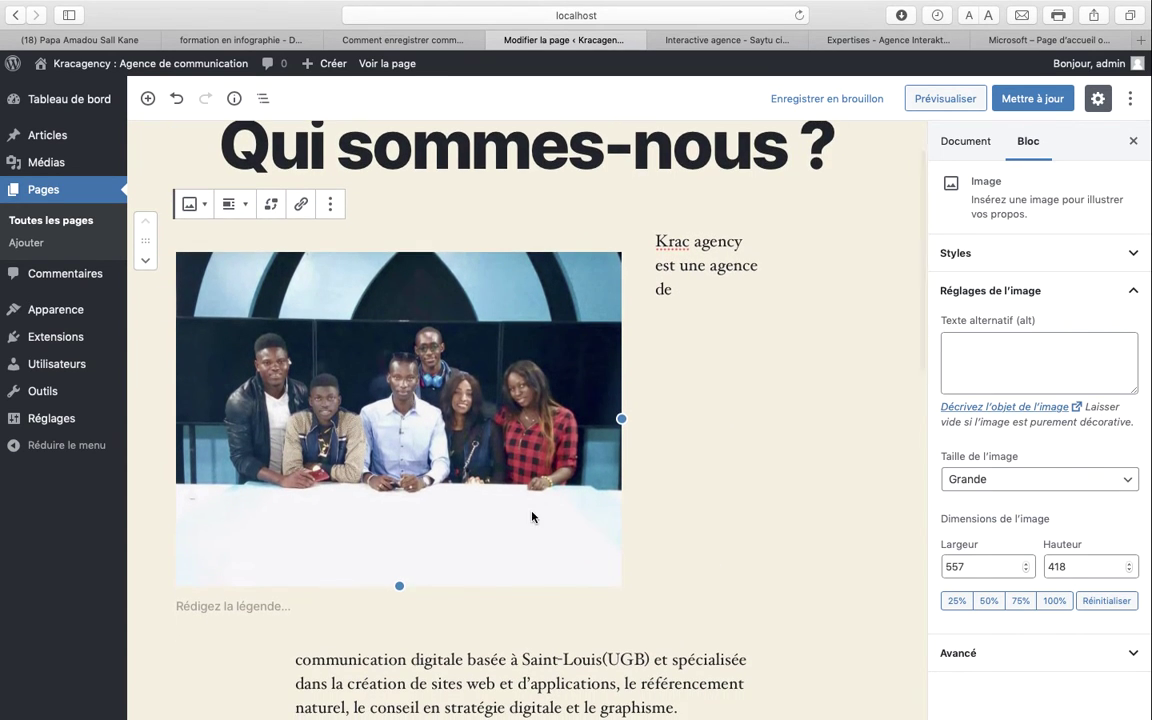
{"action": "scroll", "coordinate": [530, 655], "scroll_direction": "down", "scroll_amount": 5}
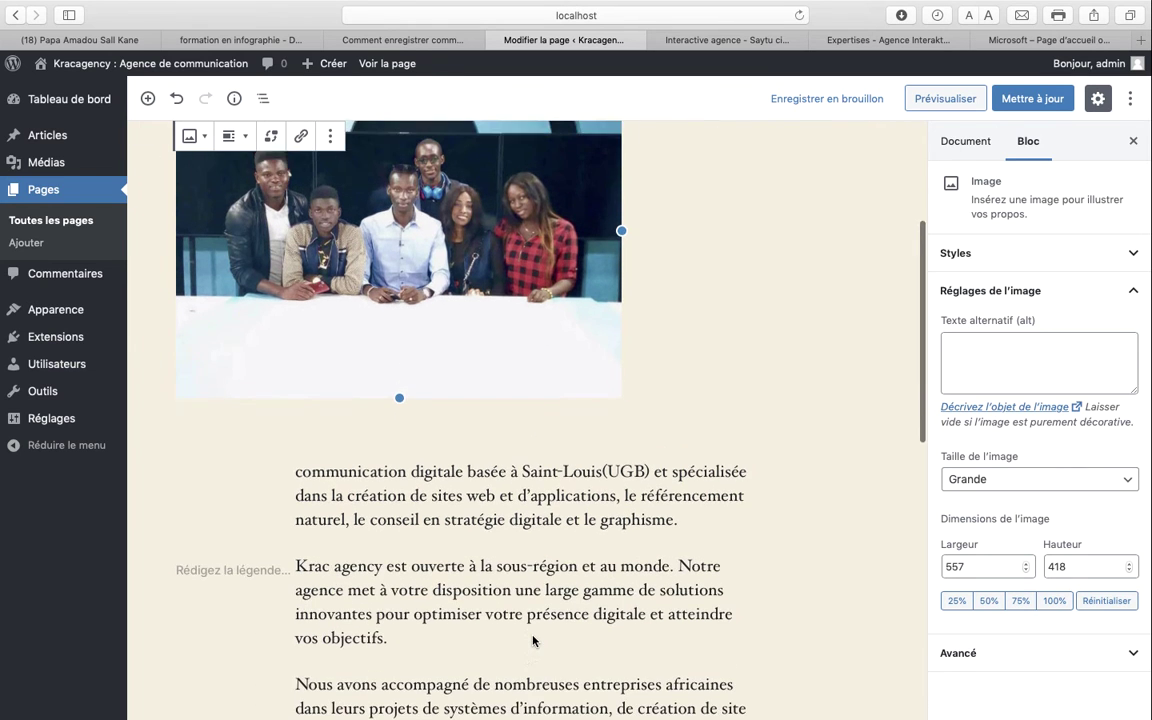
{"action": "scroll", "coordinate": [534, 641], "scroll_direction": "up", "scroll_amount": 3}
{"action": "scroll", "coordinate": [533, 640], "scroll_direction": "up", "scroll_amount": 2}
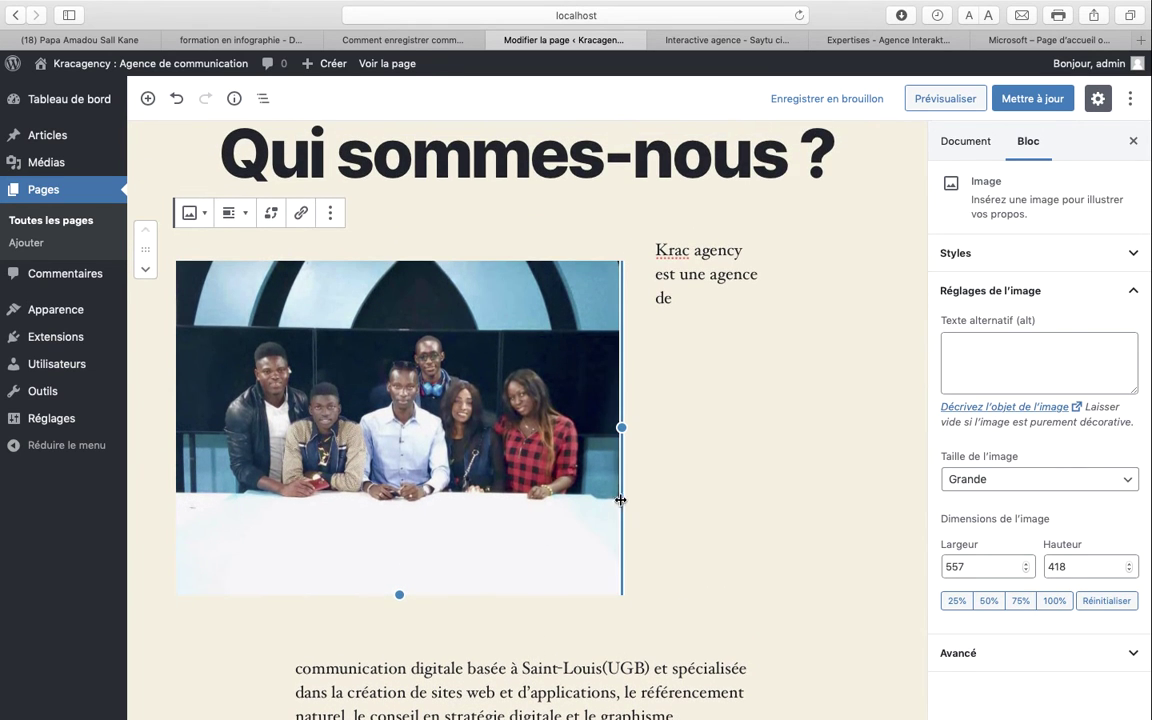
{"action": "left_click_drag", "start_coordinate": [622, 428], "coordinate": [488, 382]}
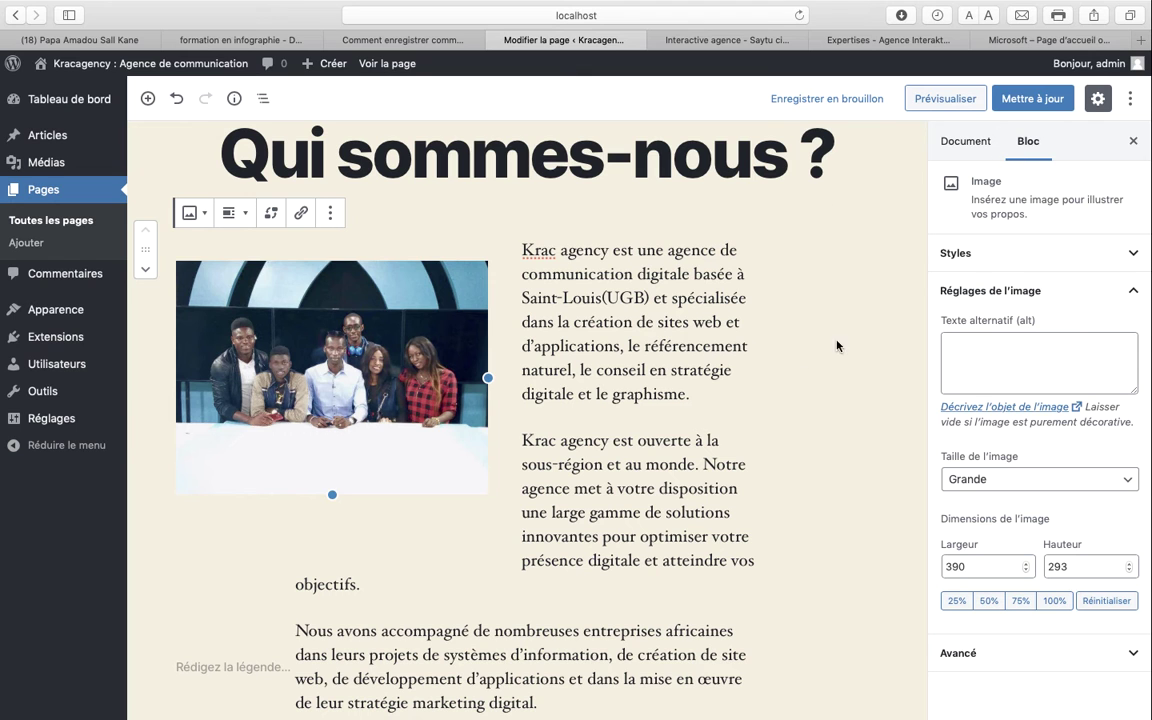
{"action": "scroll", "coordinate": [496, 362], "scroll_direction": "down", "scroll_amount": 4}
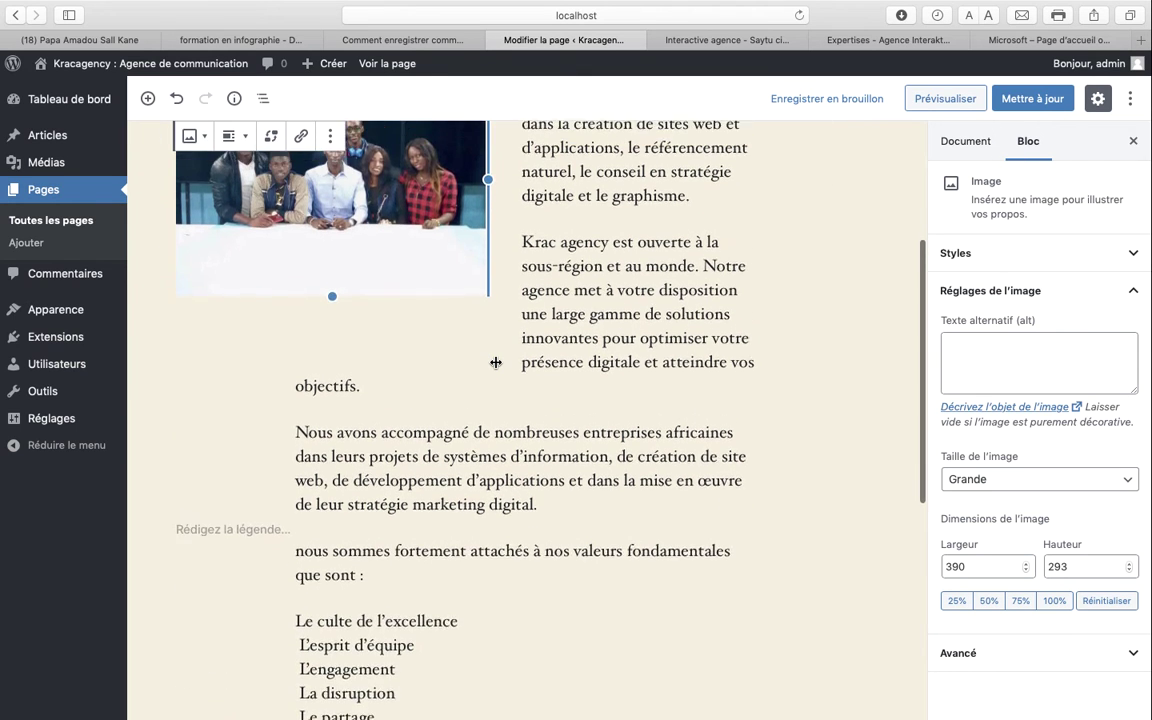
- Make the whole first paragraph beside the team photo, beginning "Krac agency est une agence", bold and italic
{"action": "scroll", "coordinate": [496, 362], "scroll_direction": "up", "scroll_amount": 1}
{"action": "scroll", "coordinate": [496, 362], "scroll_direction": "down", "scroll_amount": 2}
{"action": "scroll", "coordinate": [496, 364], "scroll_direction": "up", "scroll_amount": 4}
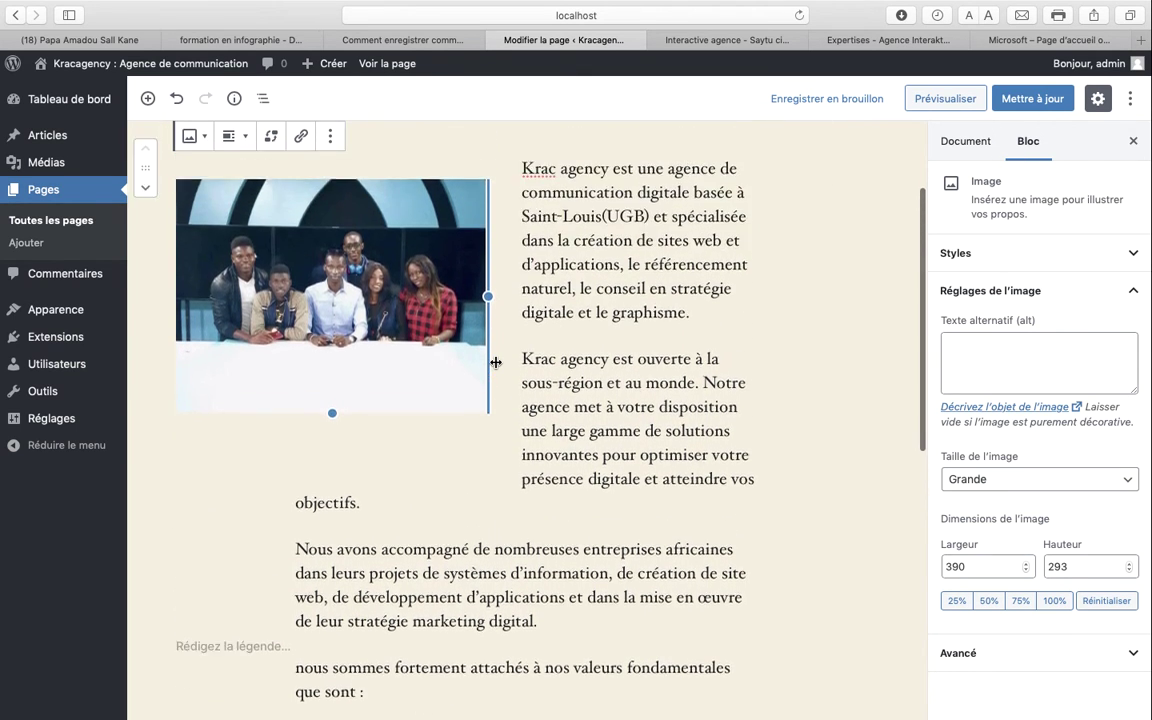
{"action": "left_click_drag", "start_coordinate": [522, 200], "coordinate": [713, 349]}
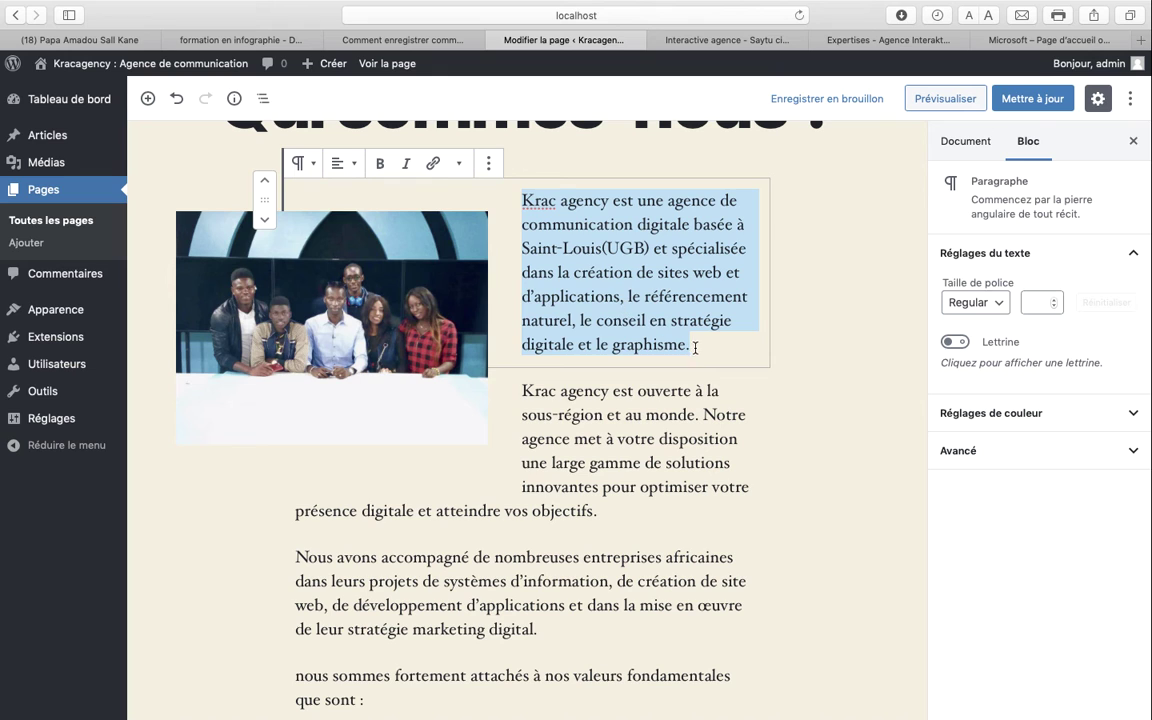
{"action": "left_click", "coordinate": [380, 164]}
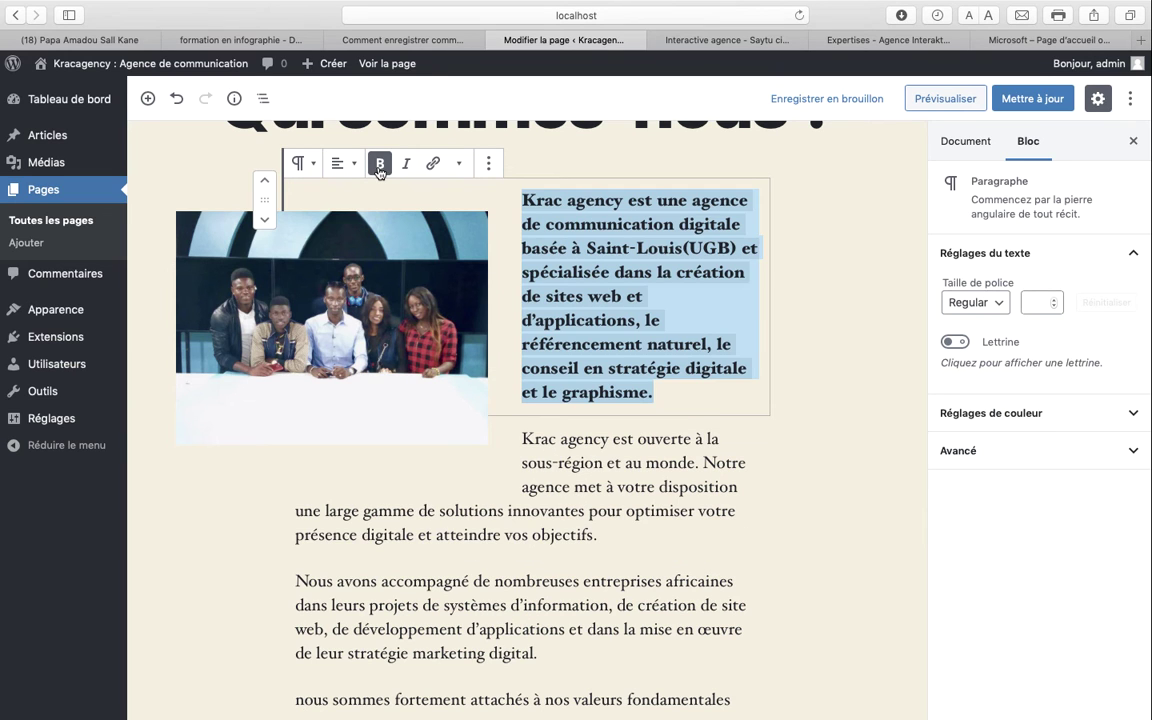
{"action": "left_click", "coordinate": [406, 164]}
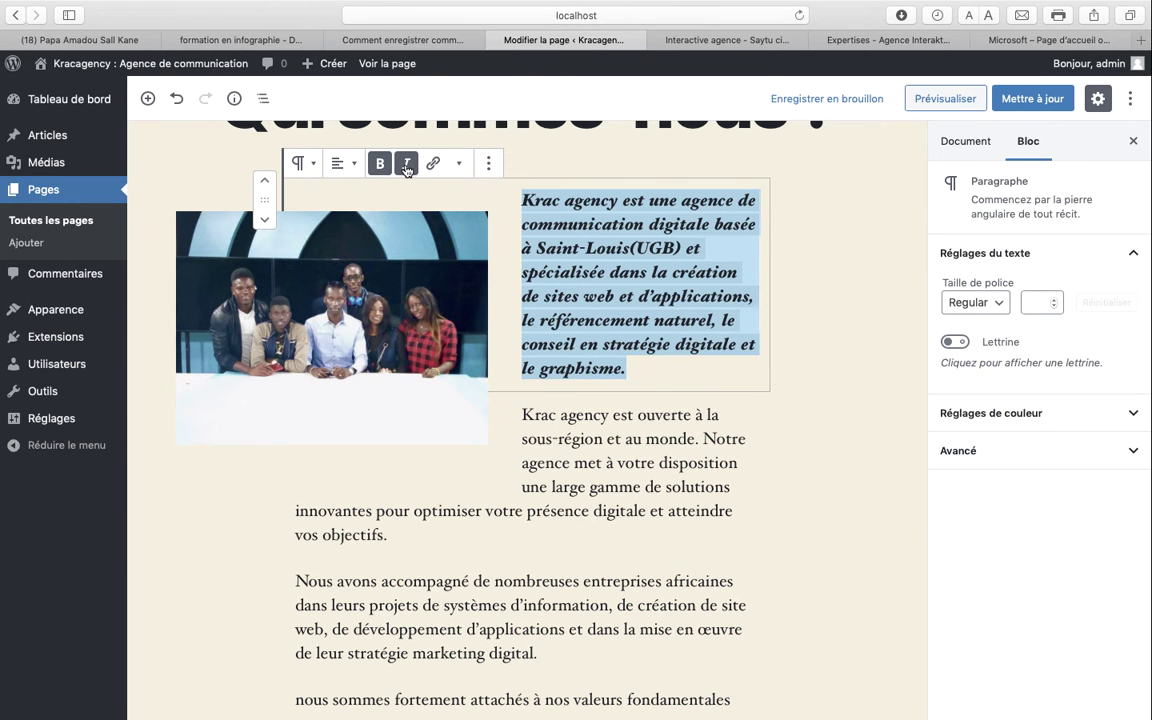
- Convert the paragraph of core values, from "Le culte de l'excellence" to "L'intégrité", into a bulleted Liste block
{"action": "scroll", "coordinate": [406, 168], "scroll_direction": "down", "scroll_amount": 5}
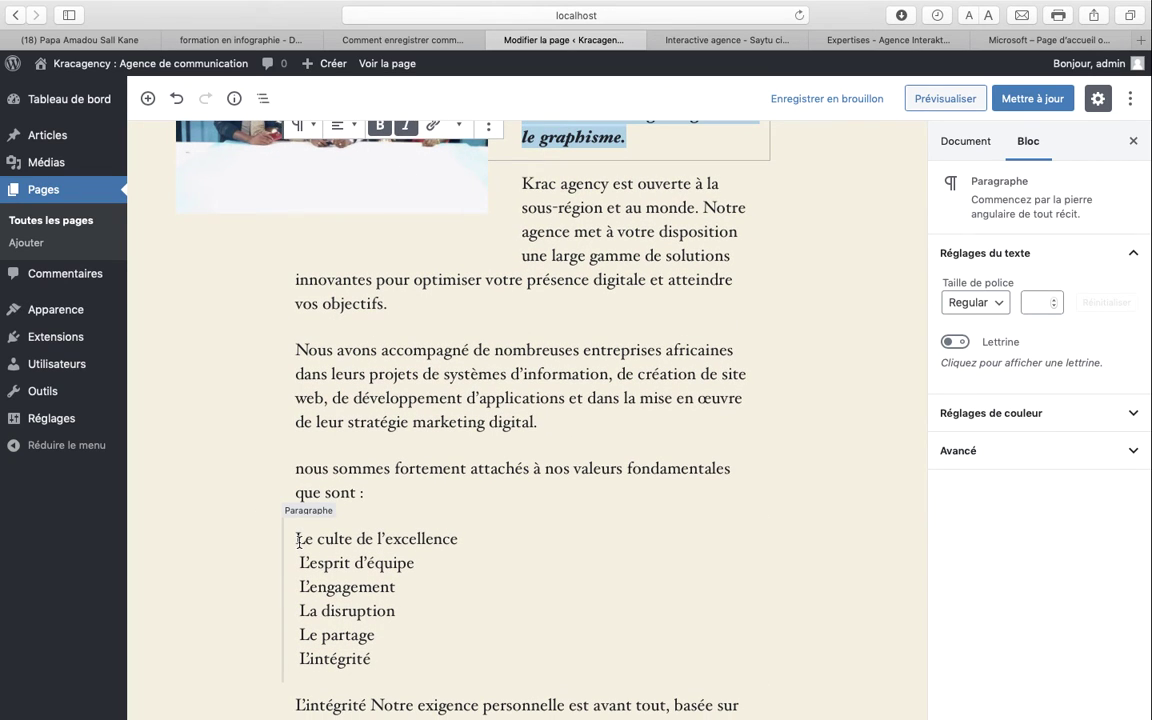
{"action": "left_click_drag", "start_coordinate": [298, 540], "coordinate": [384, 666]}
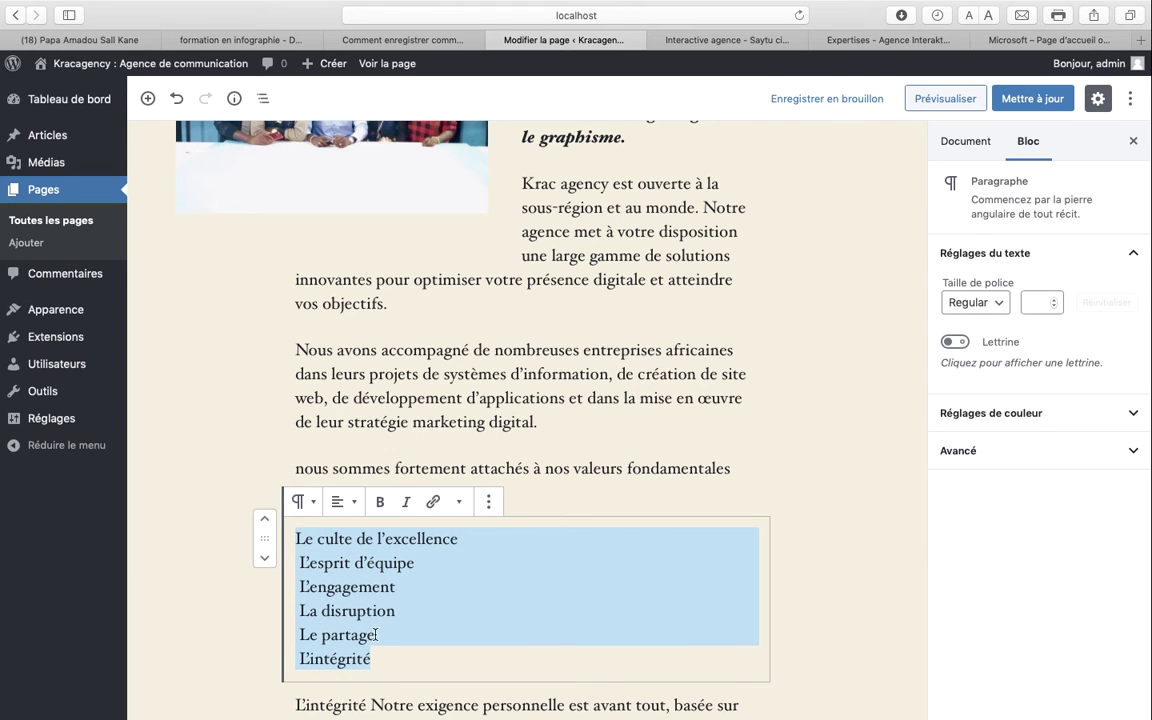
{"action": "left_click", "coordinate": [305, 504]}
{"action": "left_click", "coordinate": [333, 345]}
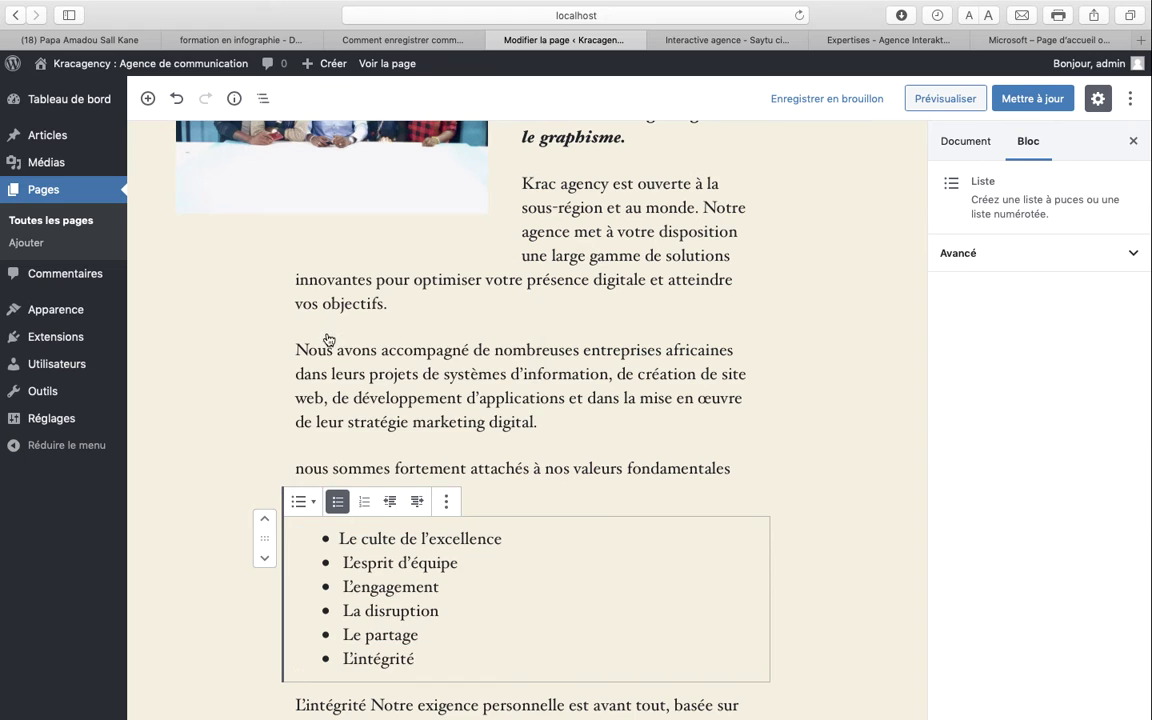
- Transform the closing paragraph beginning "L'intégrité Notre exigence personnelle" into a Citation block
{"action": "scroll", "coordinate": [522, 600], "scroll_direction": "down", "scroll_amount": 5}
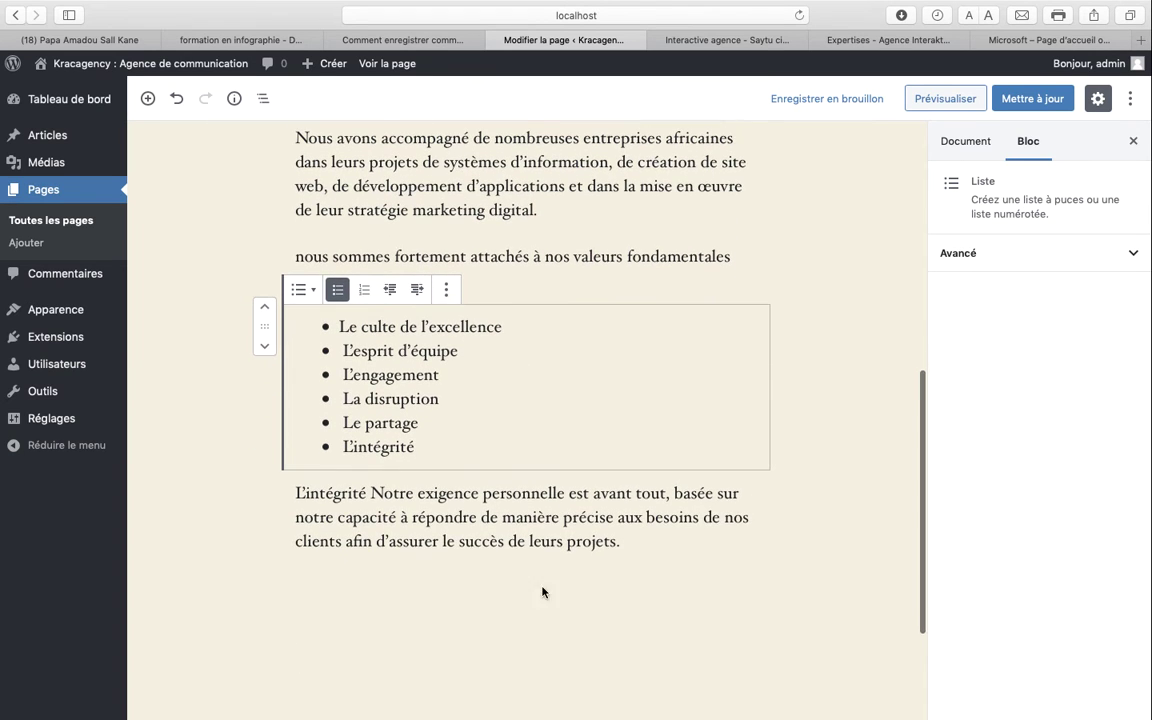
{"action": "left_click_drag", "start_coordinate": [622, 543], "coordinate": [319, 493]}
{"action": "left_click_drag", "start_coordinate": [628, 543], "coordinate": [247, 450]}
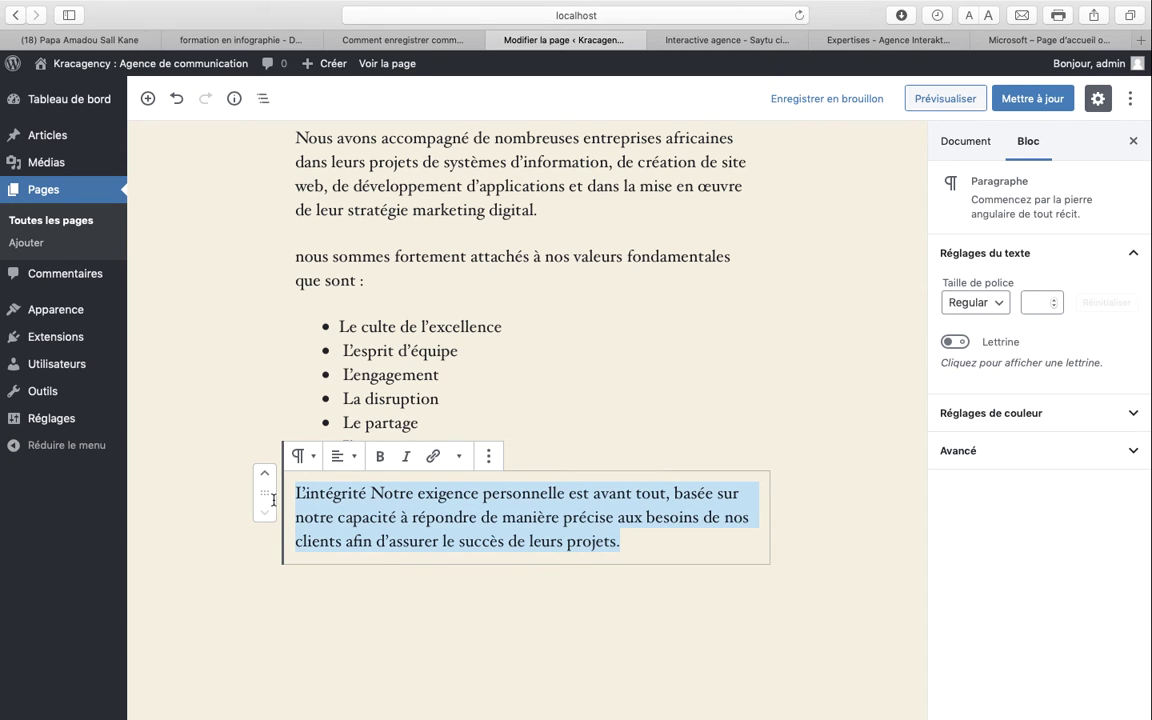
{"action": "left_click", "coordinate": [305, 457]}
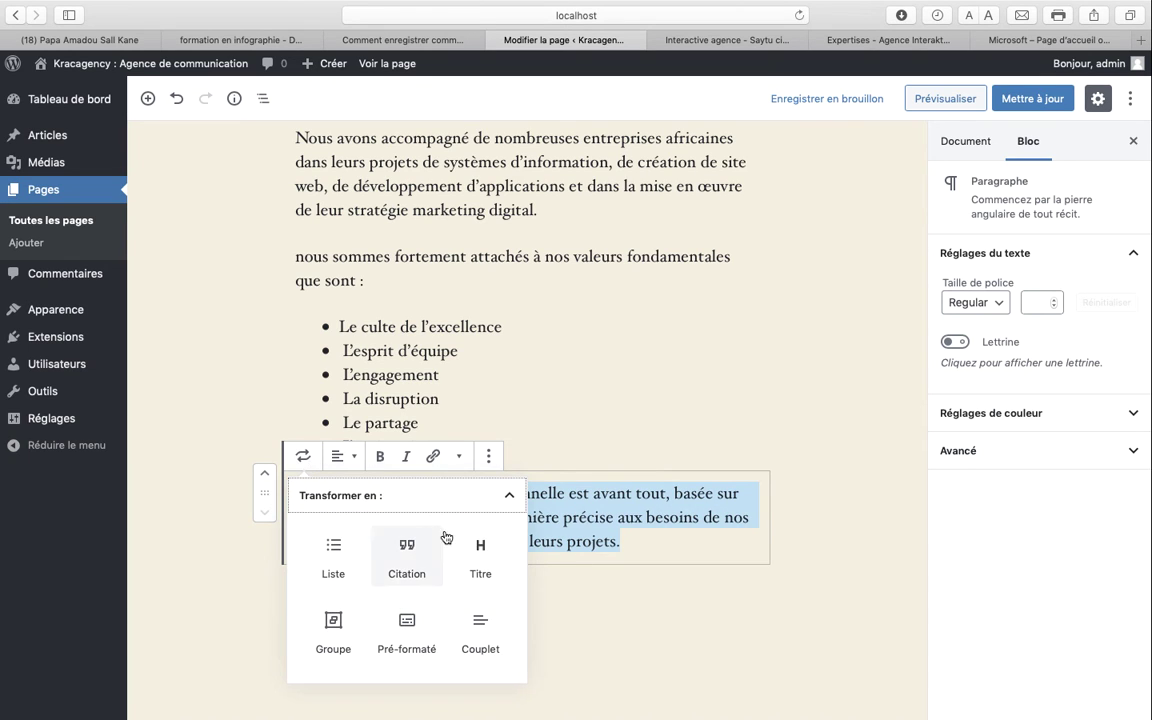
{"action": "left_click", "coordinate": [407, 551]}
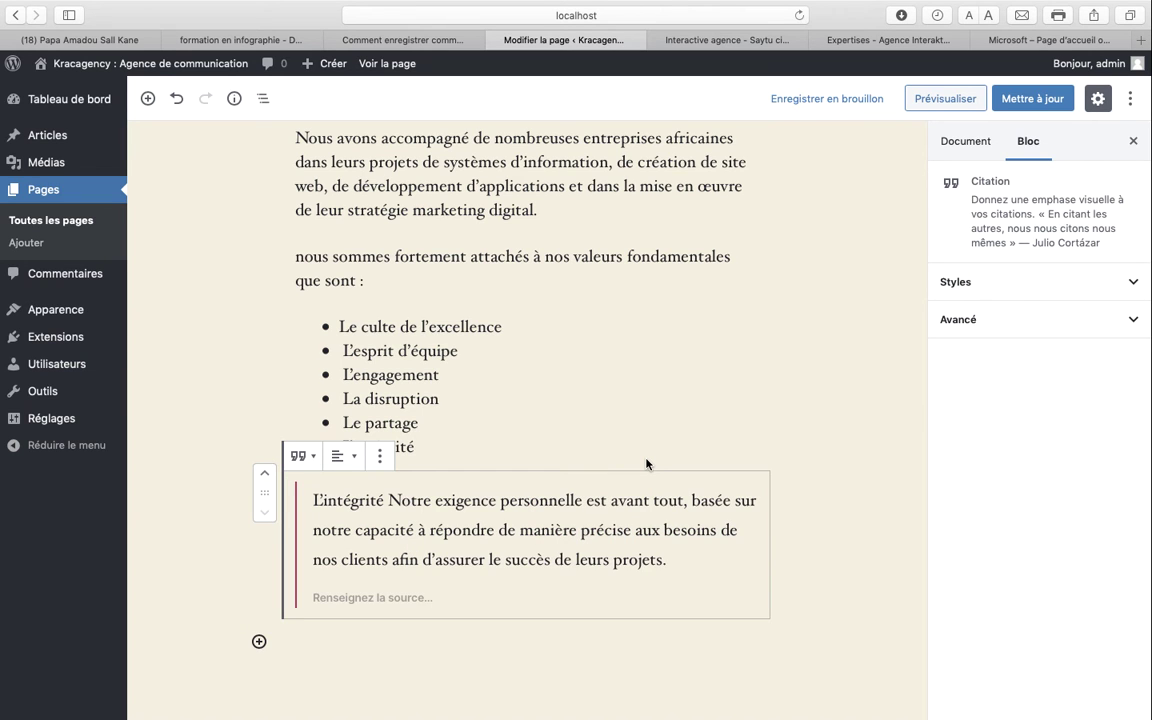
- Upload equipe2.jpeg from the "qui sommes nous" folder and set it as the page's featured image
{"action": "scroll", "coordinate": [646, 463], "scroll_direction": "up", "scroll_amount": 10}
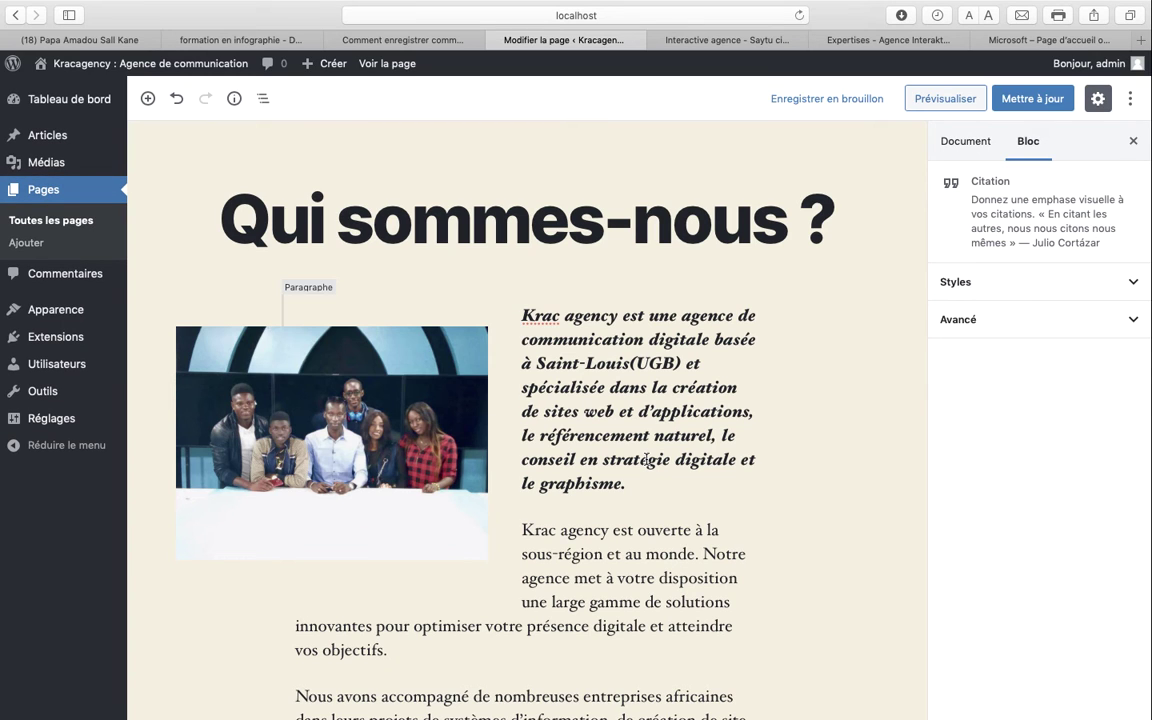
{"action": "left_click", "coordinate": [966, 145]}
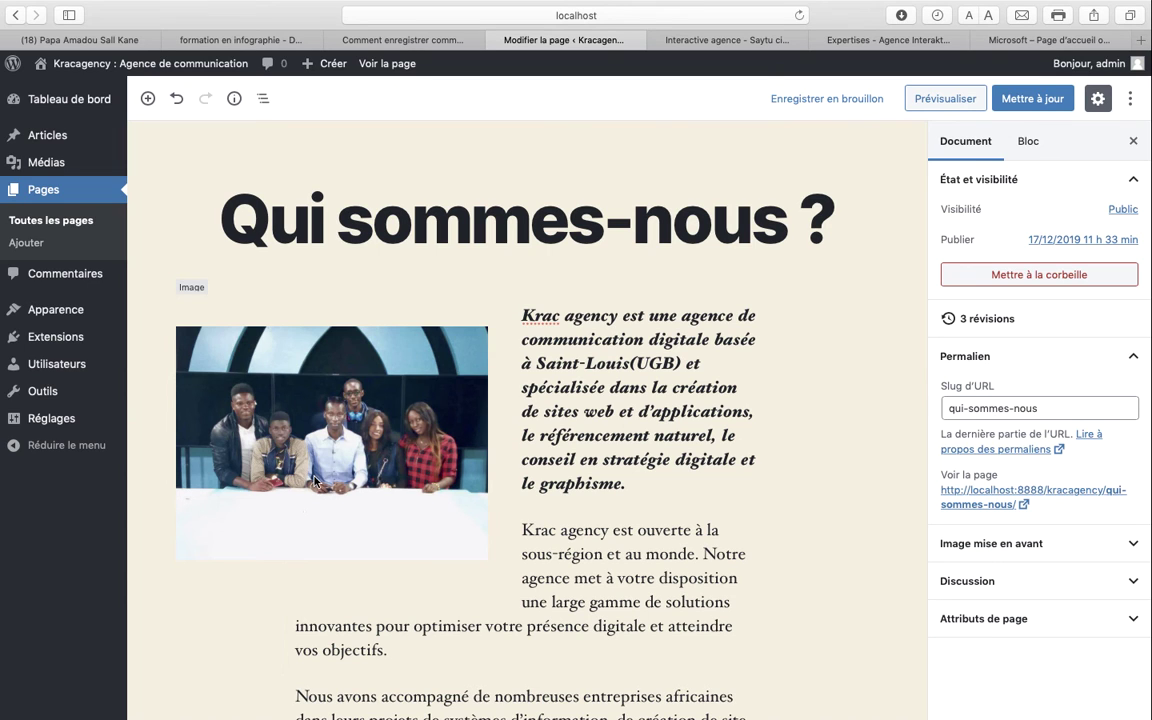
{"action": "left_click", "coordinate": [1003, 545]}
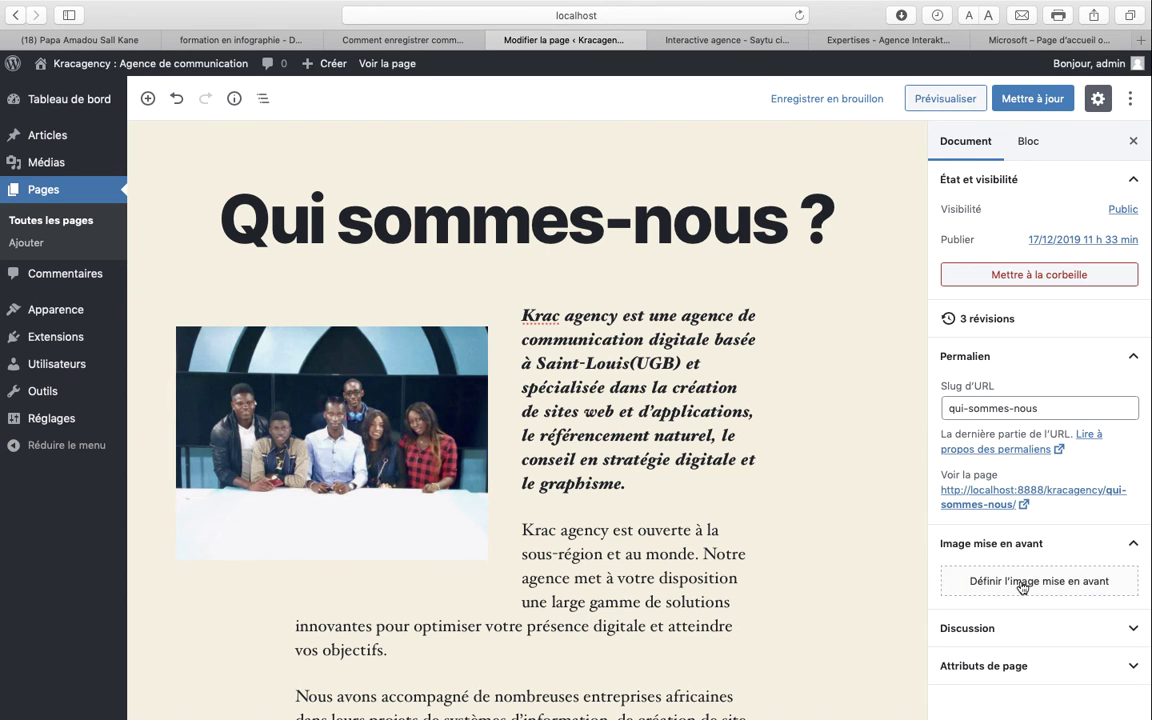
{"action": "left_click", "coordinate": [1024, 583]}
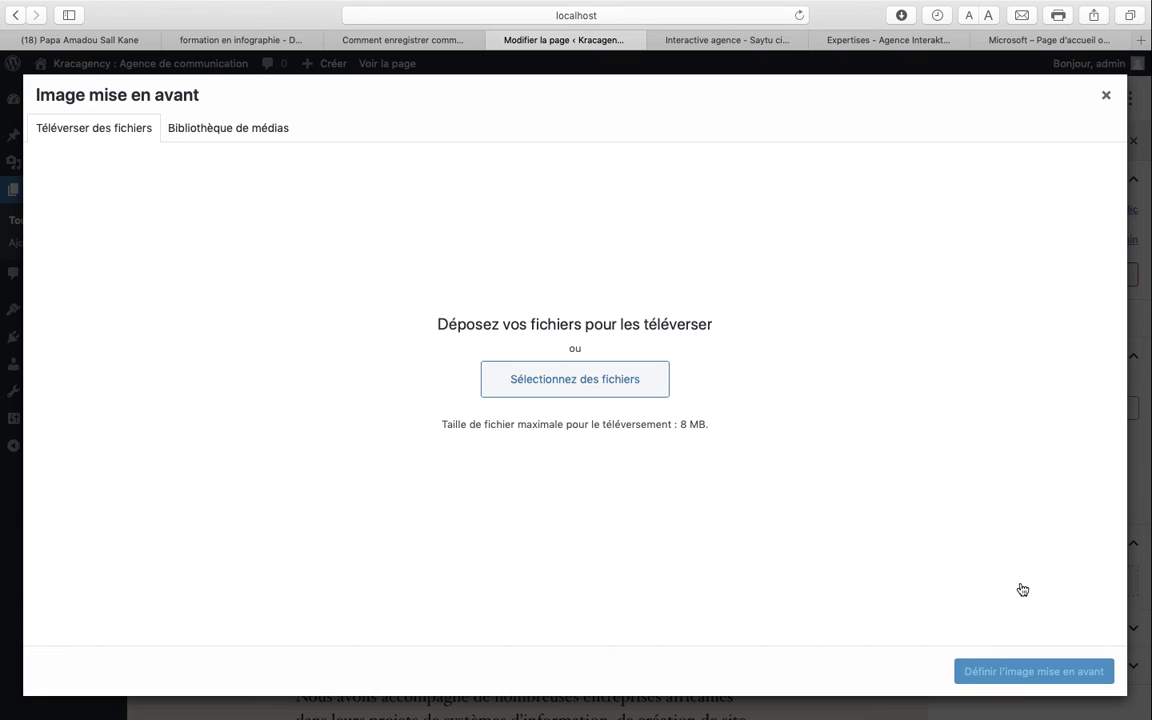
{"action": "left_click", "coordinate": [584, 382]}
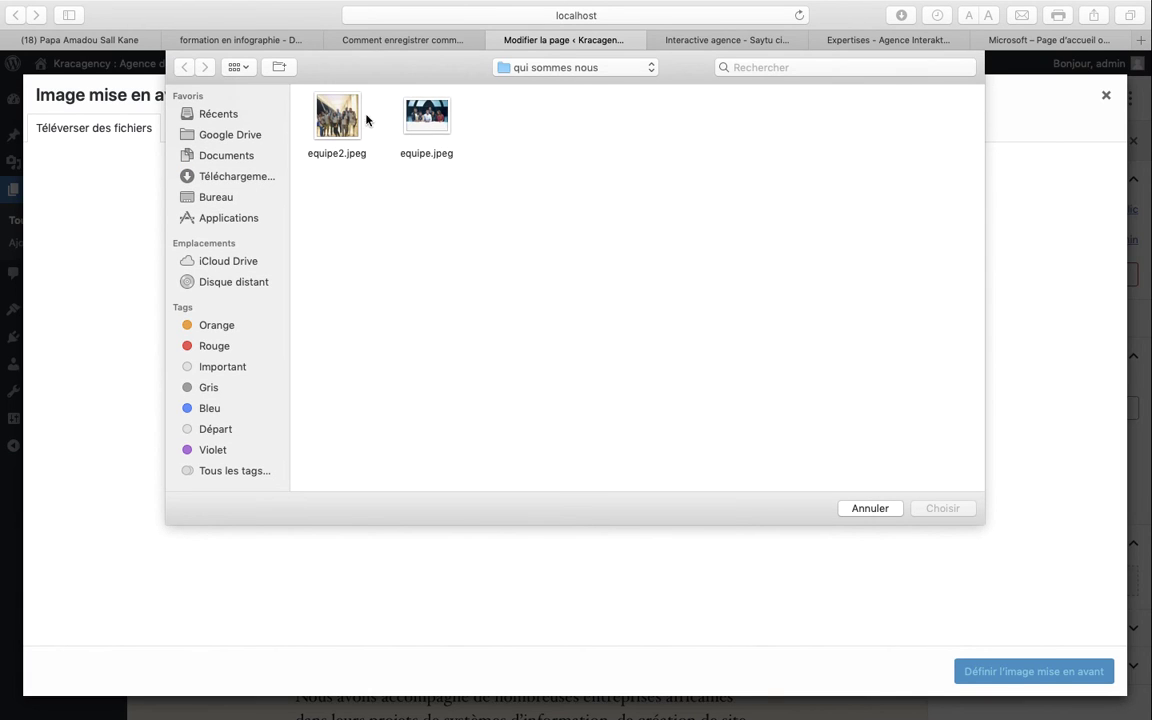
{"action": "left_click", "coordinate": [310, 122]}
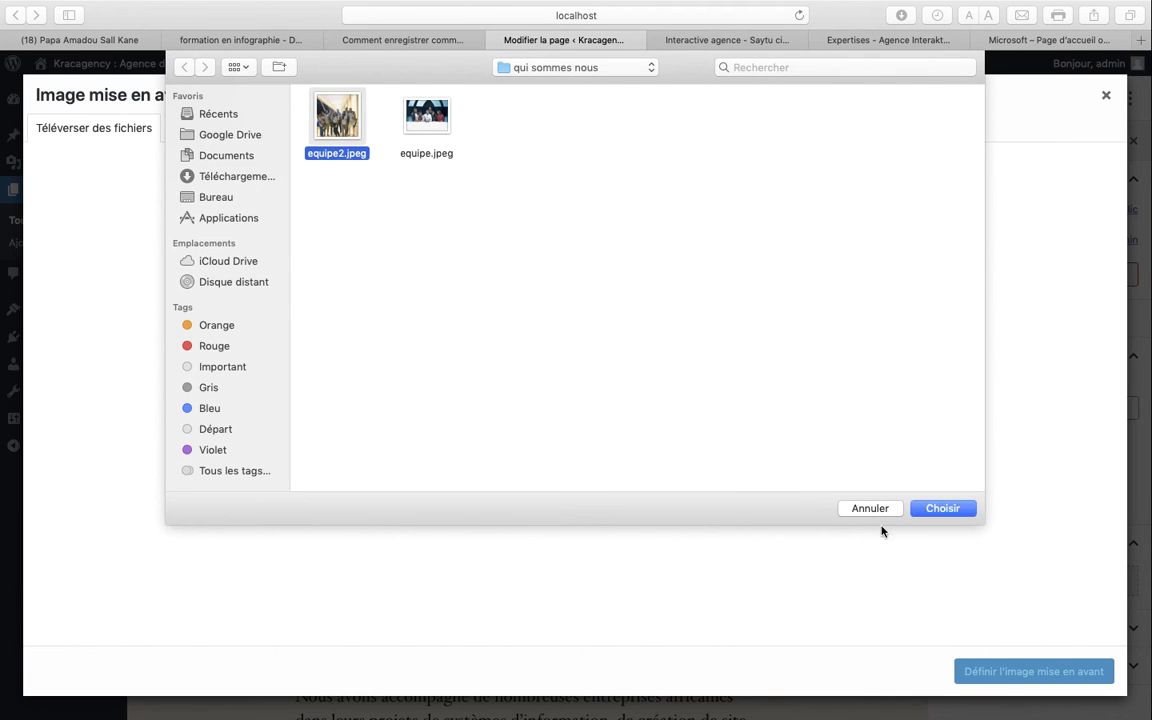
{"action": "left_click", "coordinate": [948, 514]}
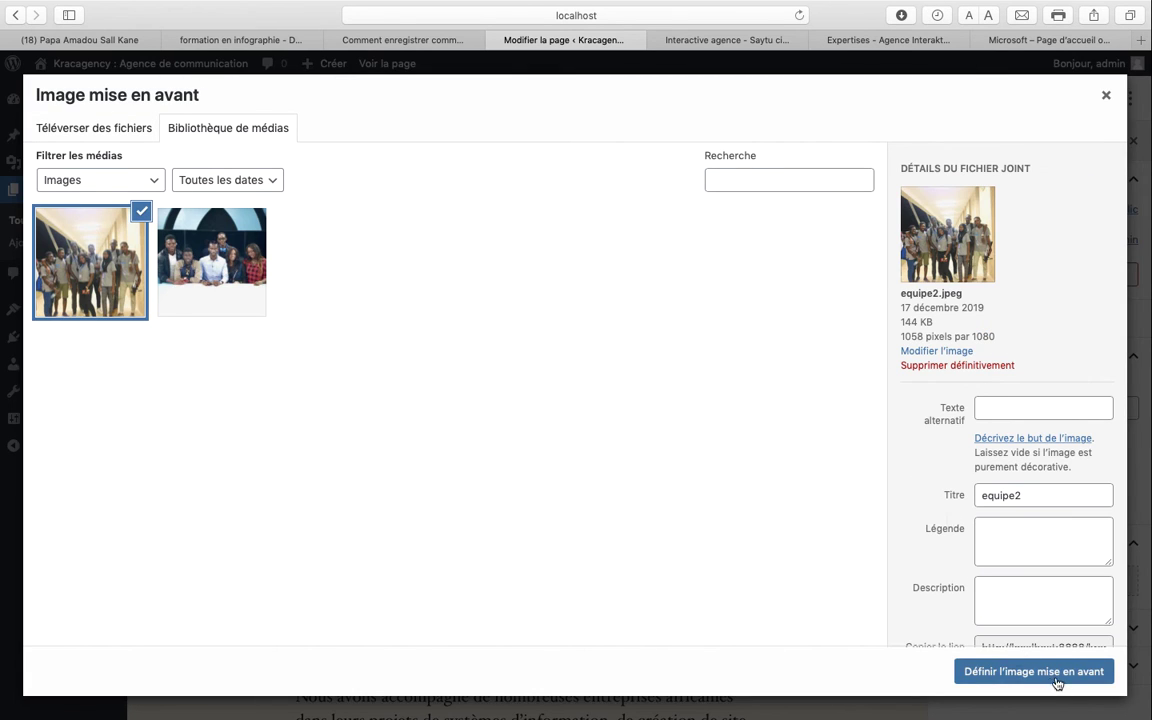
{"action": "scroll", "coordinate": [1058, 553], "scroll_direction": "down", "scroll_amount": 2}
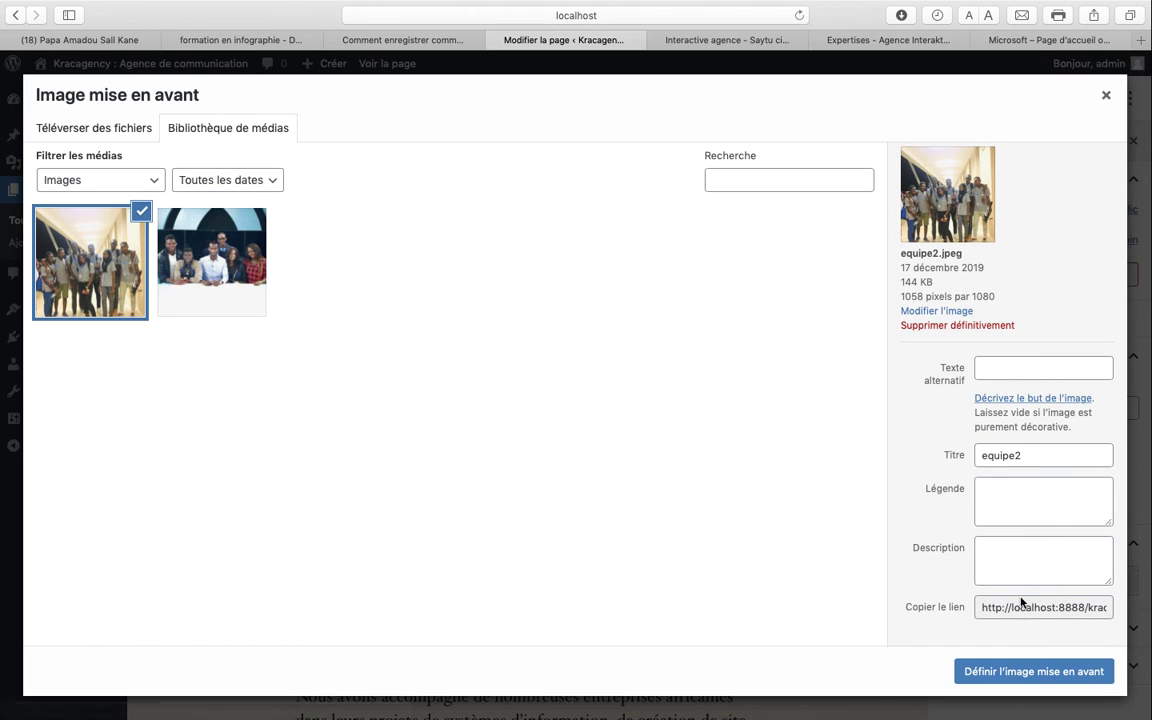
{"action": "left_click", "coordinate": [996, 672]}
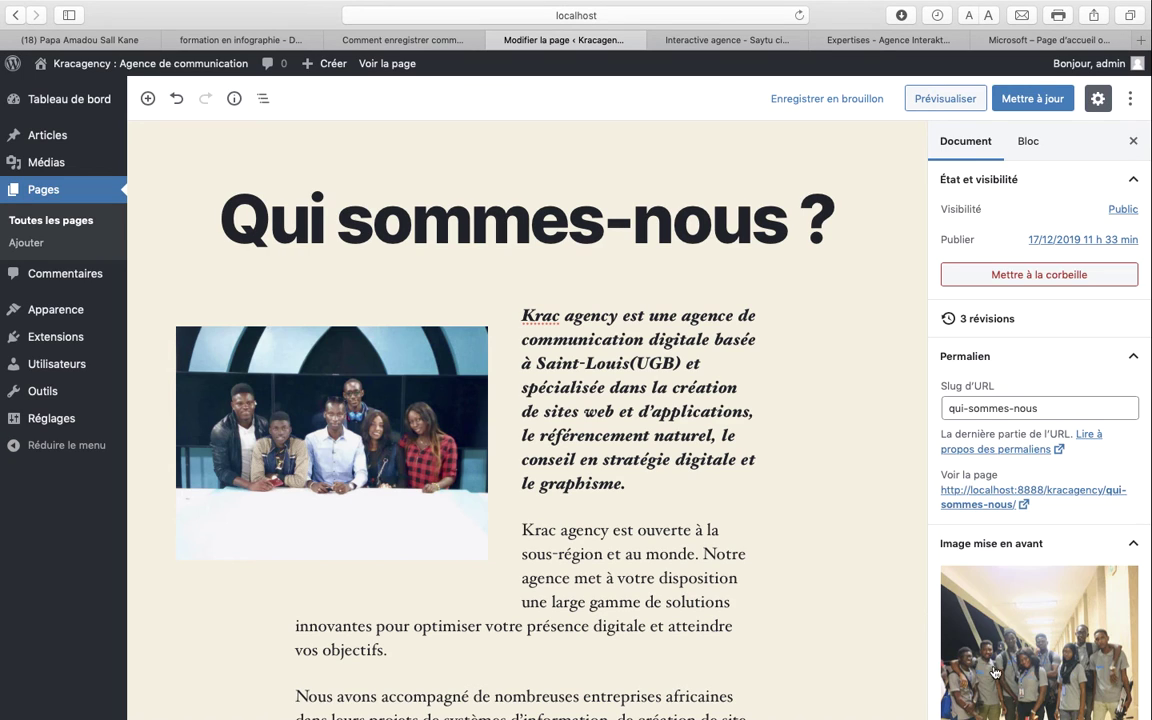
- Review the page's Discussion and Attributs de page settings, including the available page templates
{"action": "scroll", "coordinate": [975, 500], "scroll_direction": "down", "scroll_amount": 4}
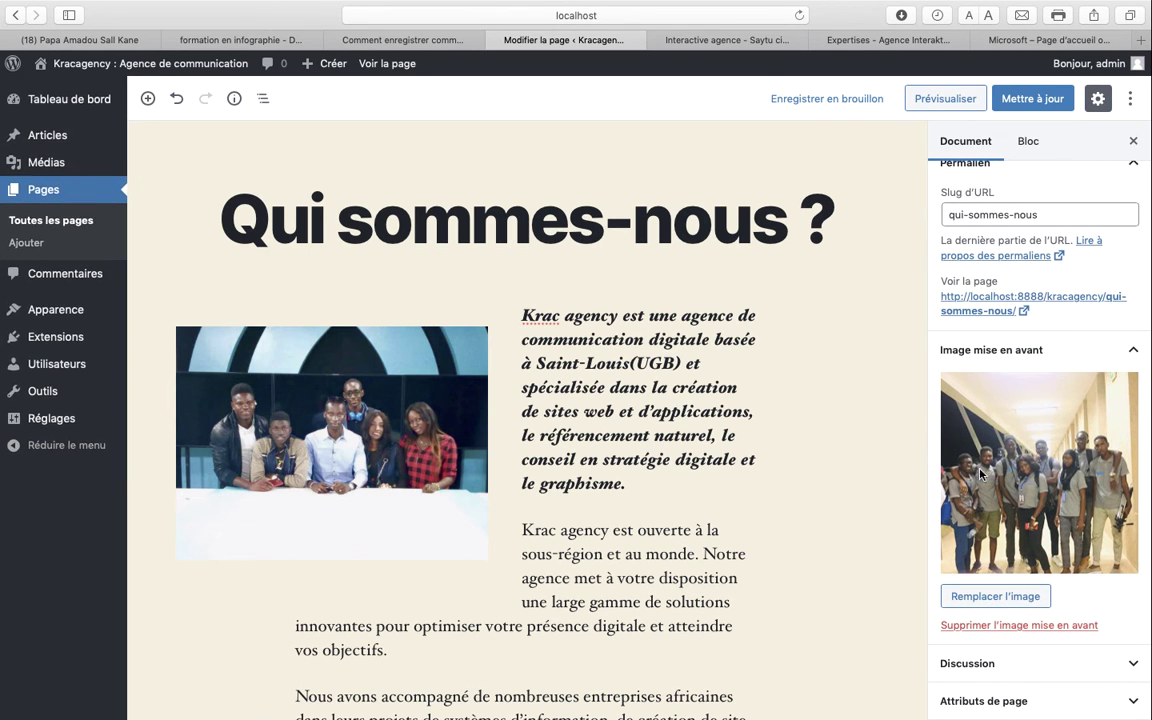
{"action": "left_click", "coordinate": [1131, 664]}
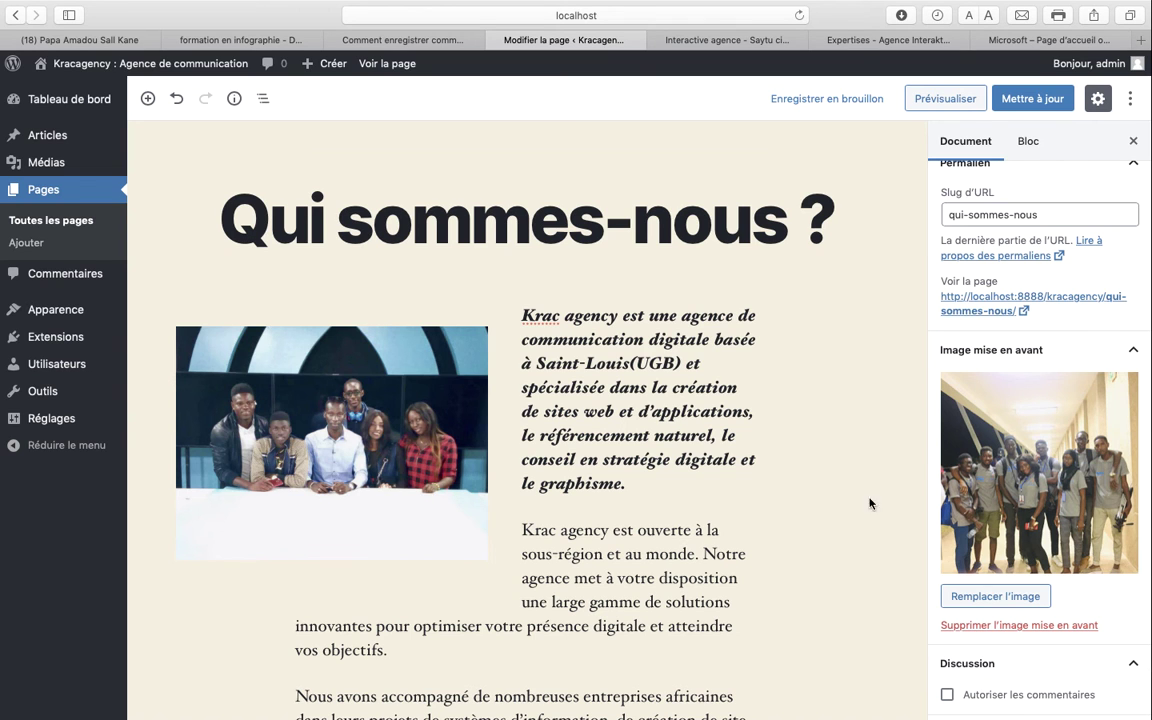
{"action": "scroll", "coordinate": [869, 503], "scroll_direction": "down", "scroll_amount": 3}
{"action": "scroll", "coordinate": [1140, 525], "scroll_direction": "down", "scroll_amount": 1}
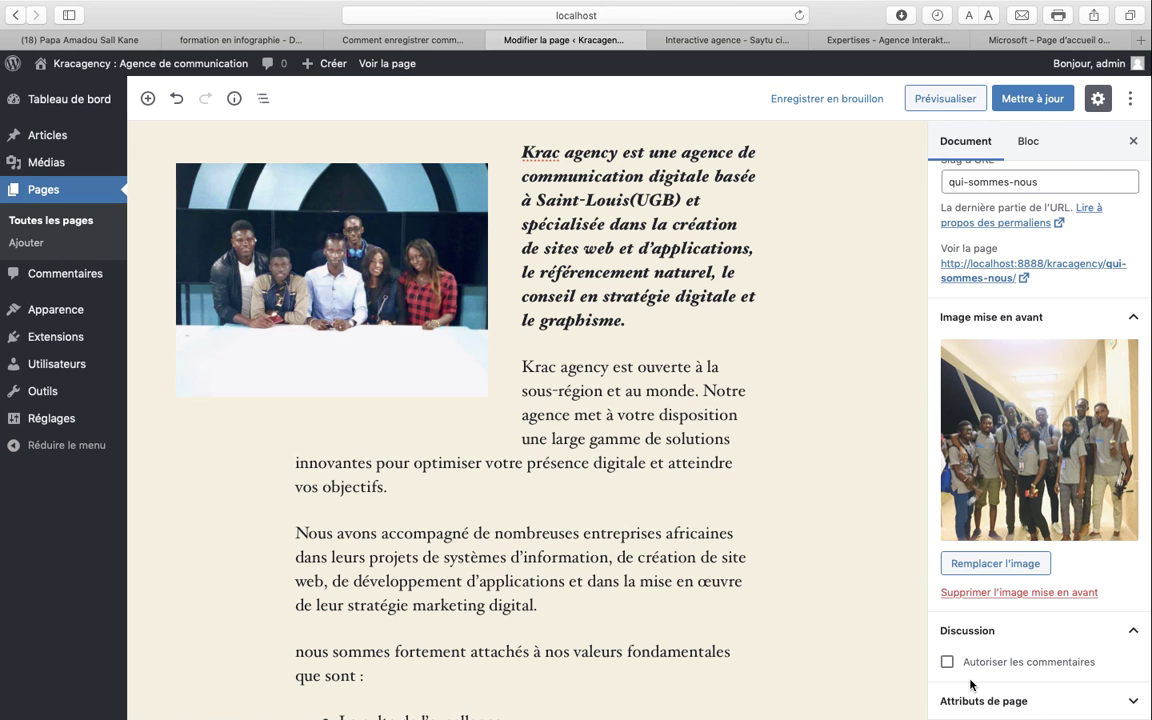
{"action": "left_click", "coordinate": [1015, 701]}
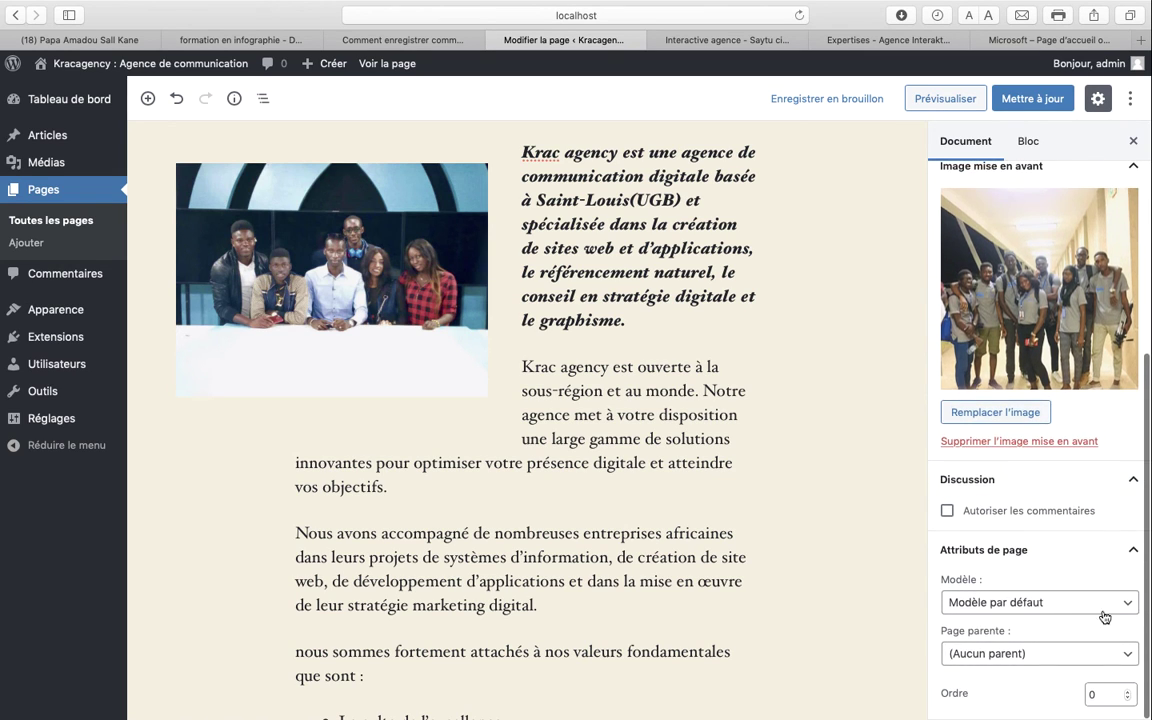
{"action": "left_click", "coordinate": [1122, 606]}
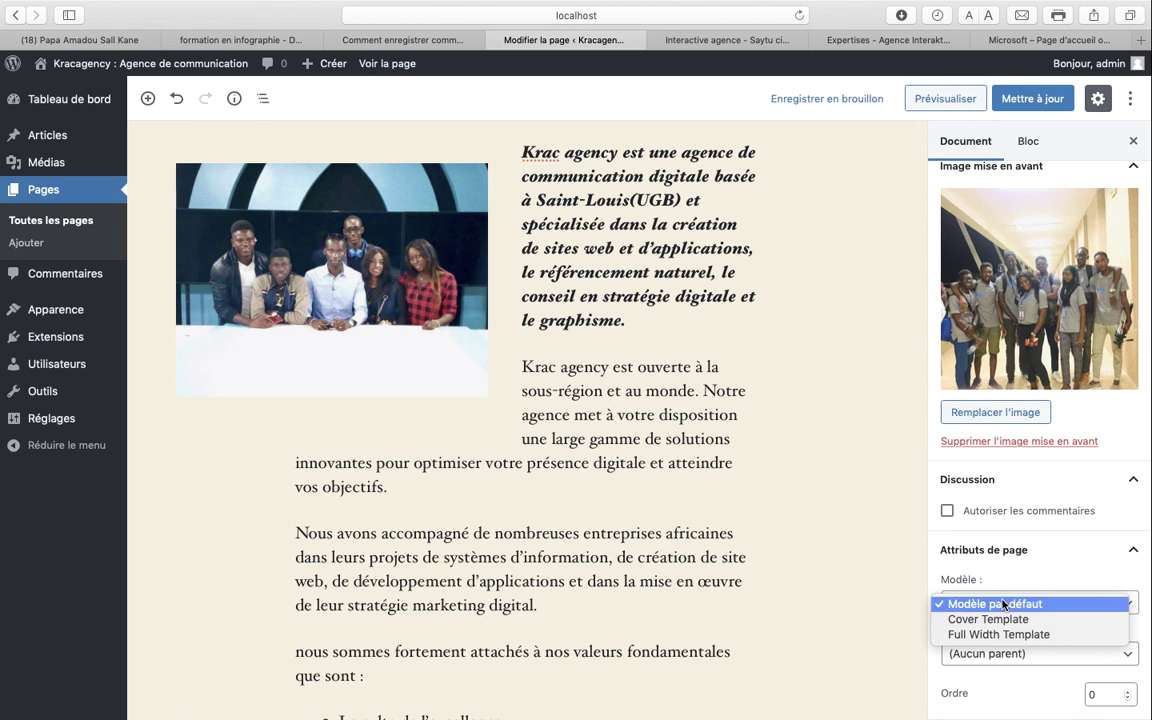
{"action": "left_click", "coordinate": [859, 446]}
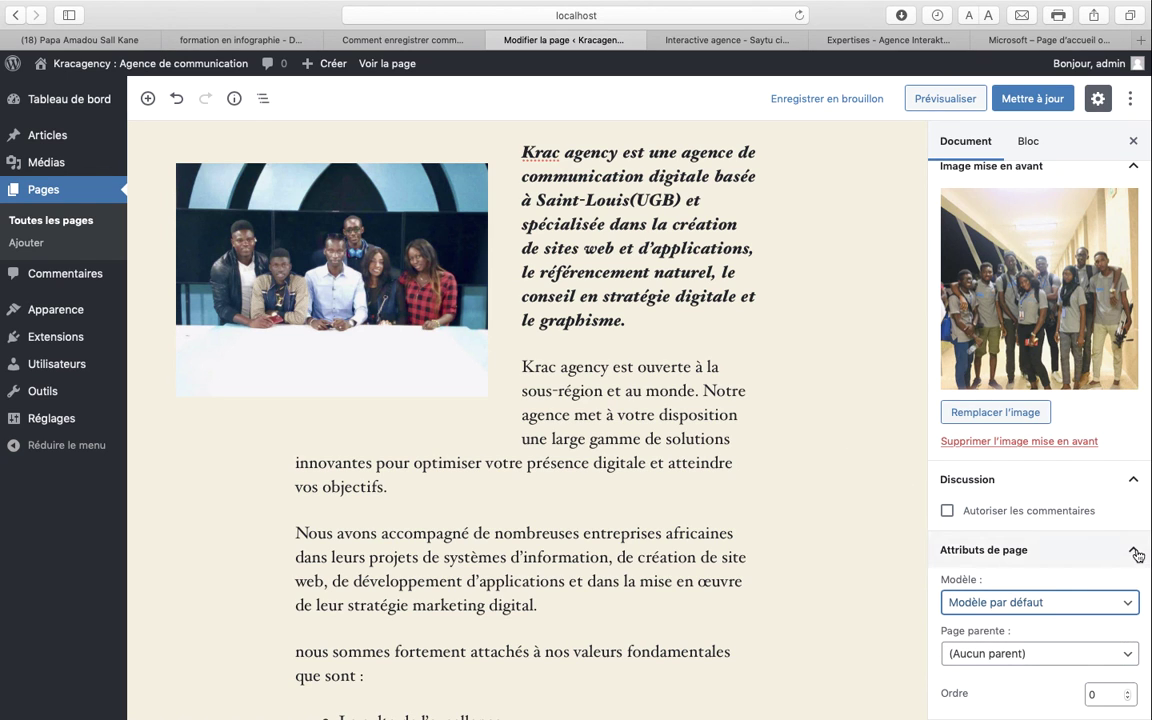
- Update the "Qui sommes-nous ?" page to publish its changes
{"action": "scroll", "coordinate": [1133, 550], "scroll_direction": "up", "scroll_amount": 3}
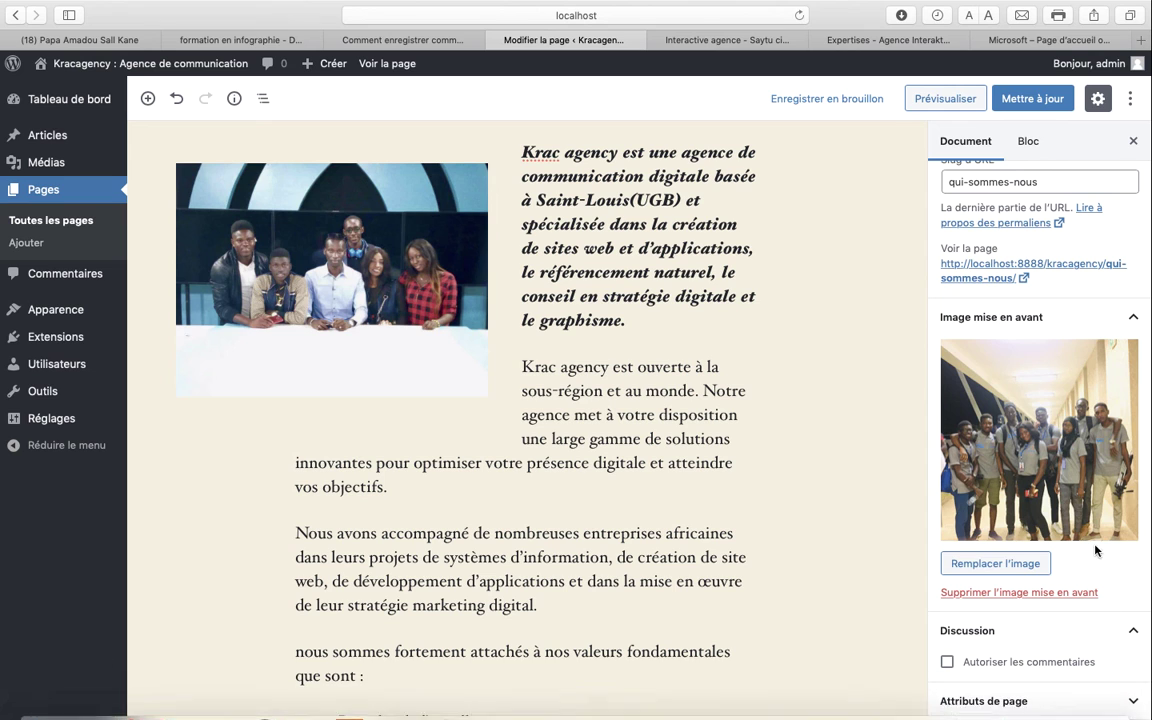
{"action": "scroll", "coordinate": [775, 295], "scroll_direction": "up", "scroll_amount": 1}
{"action": "scroll", "coordinate": [775, 295], "scroll_direction": "up", "scroll_amount": 3}
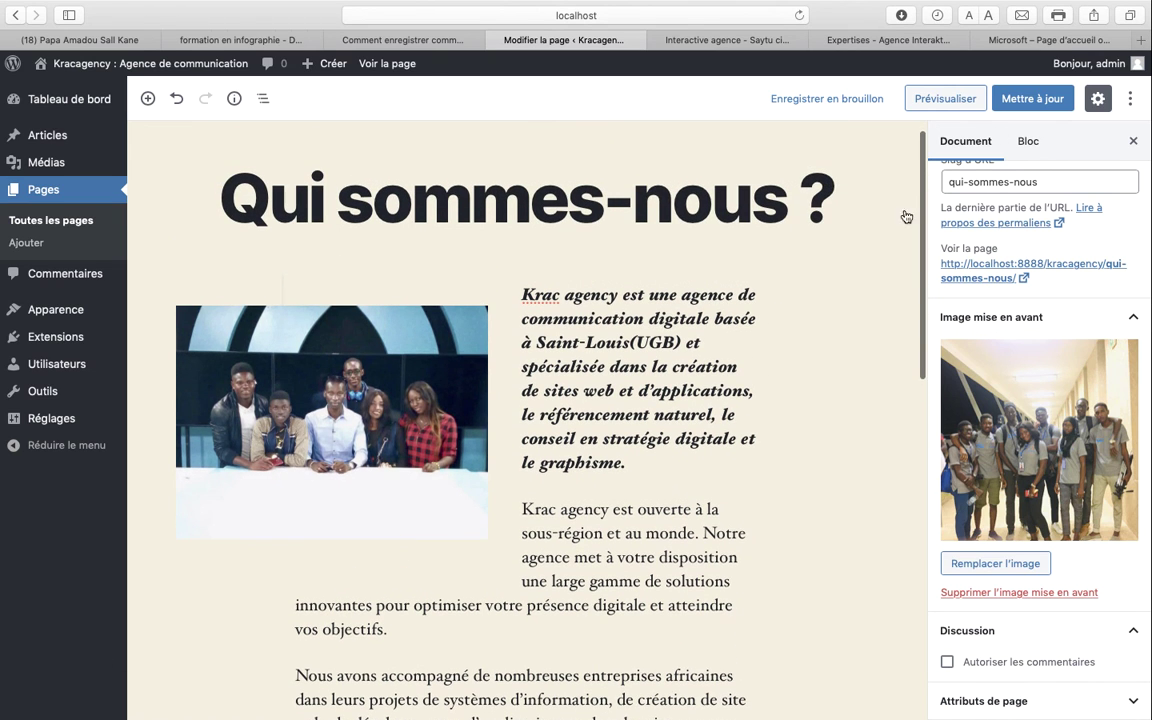
{"action": "left_click", "coordinate": [1027, 97]}
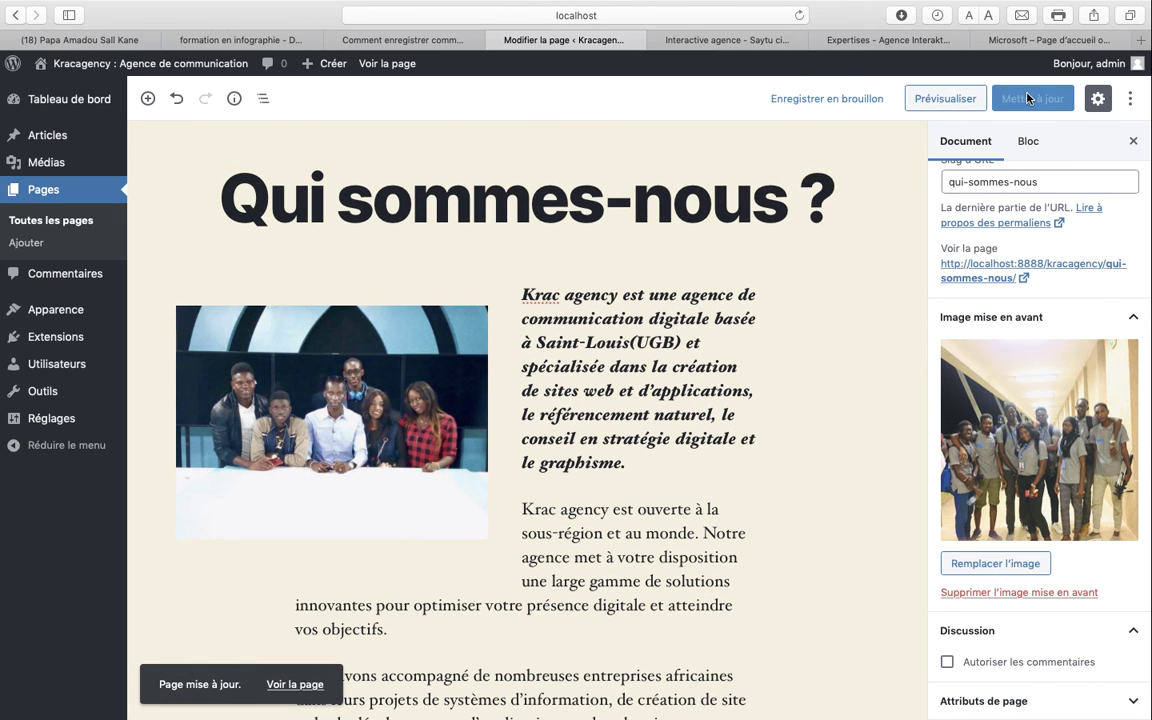
- Visit the Kracagency site's home page and open its "Qui sommes-nous ?" page
{"action": "mouse_move", "coordinate": [203, 79]}
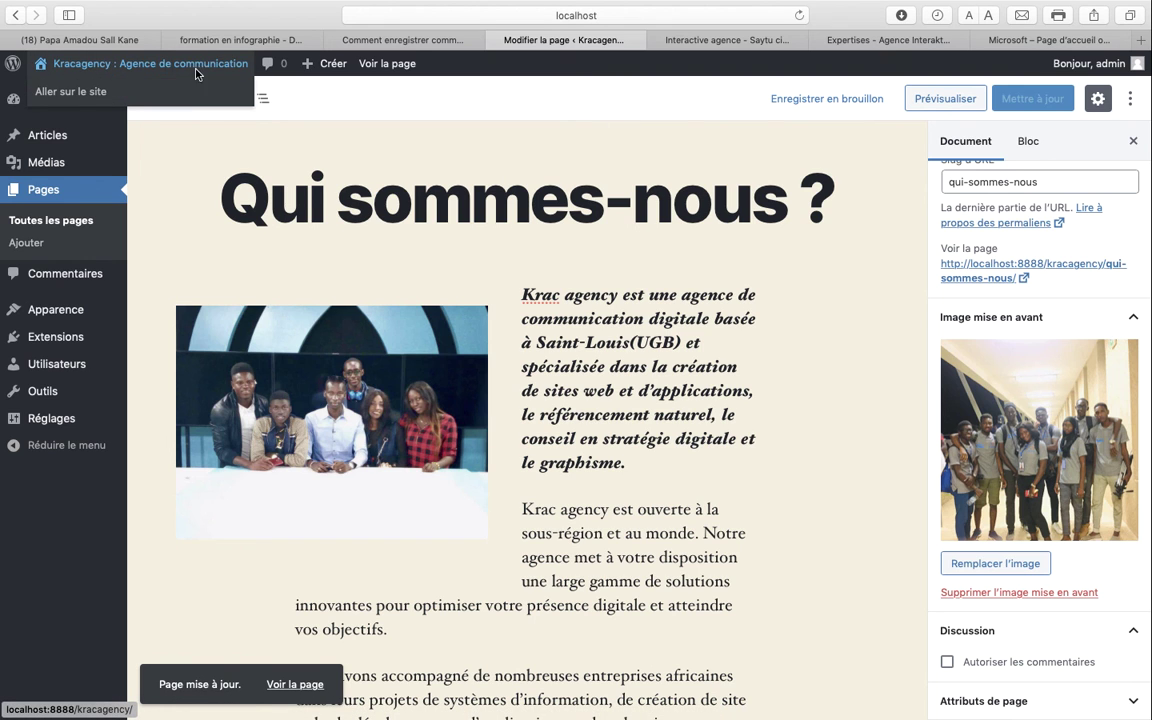
{"action": "left_click", "coordinate": [77, 97]}
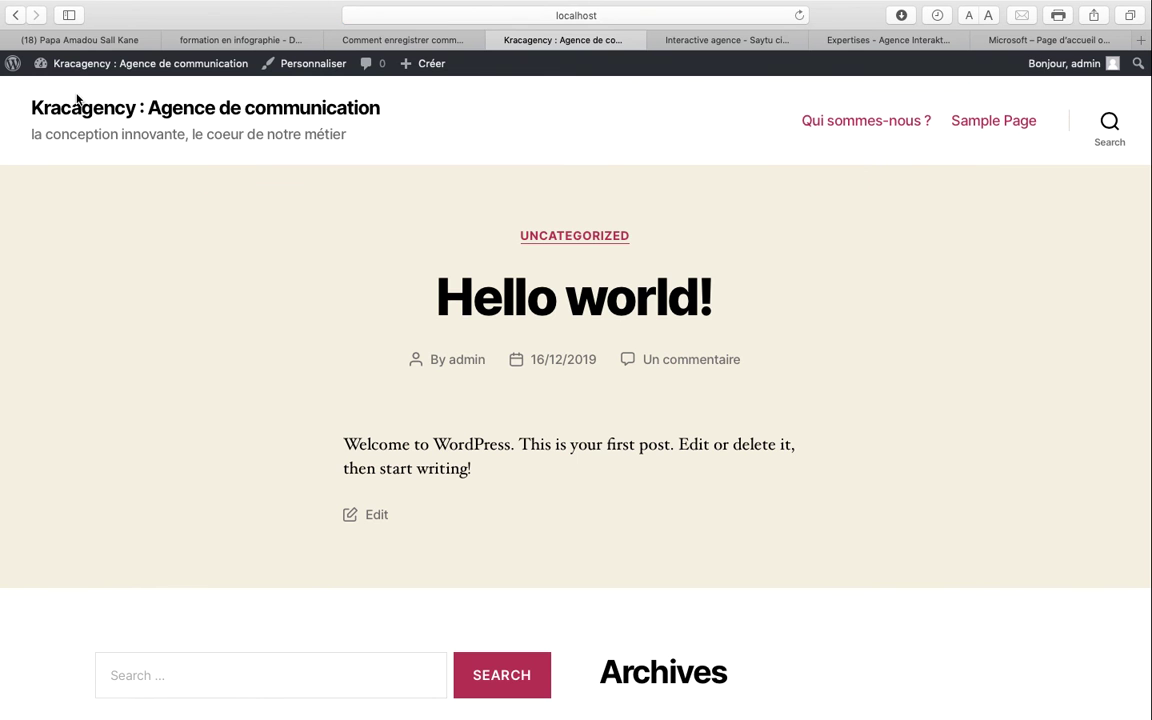
{"action": "scroll", "coordinate": [709, 527], "scroll_direction": "down", "scroll_amount": 10}
{"action": "scroll", "coordinate": [709, 527], "scroll_direction": "up", "scroll_amount": 10}
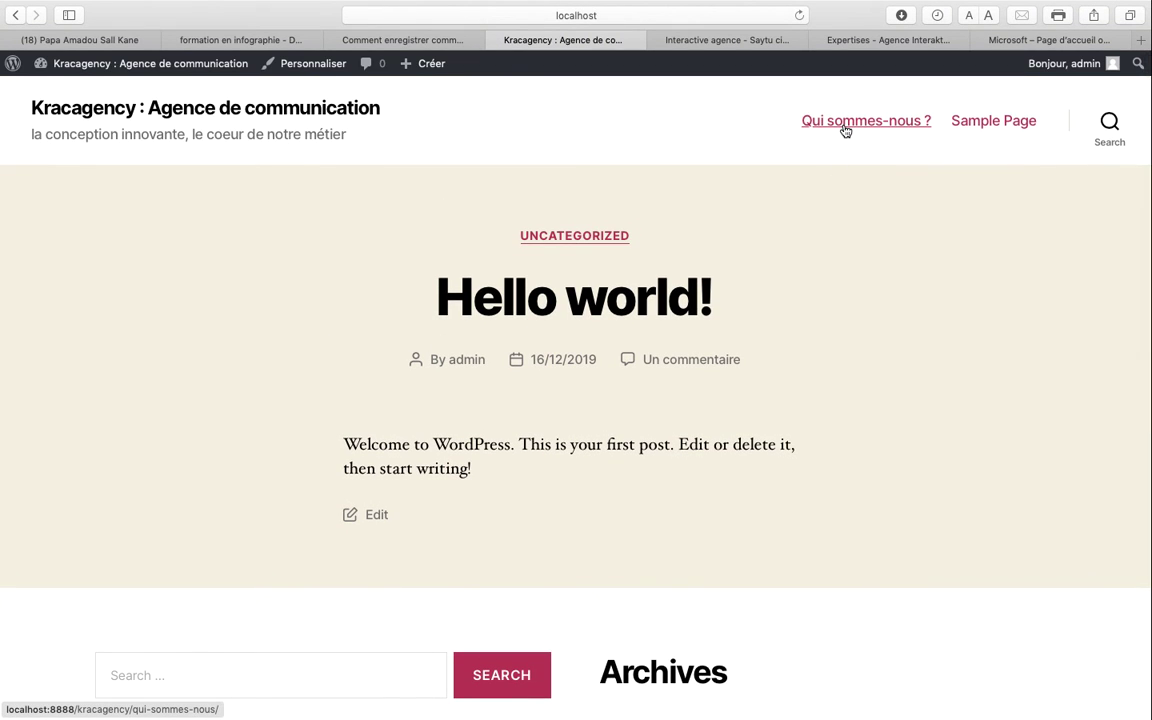
{"action": "left_click", "coordinate": [845, 121]}
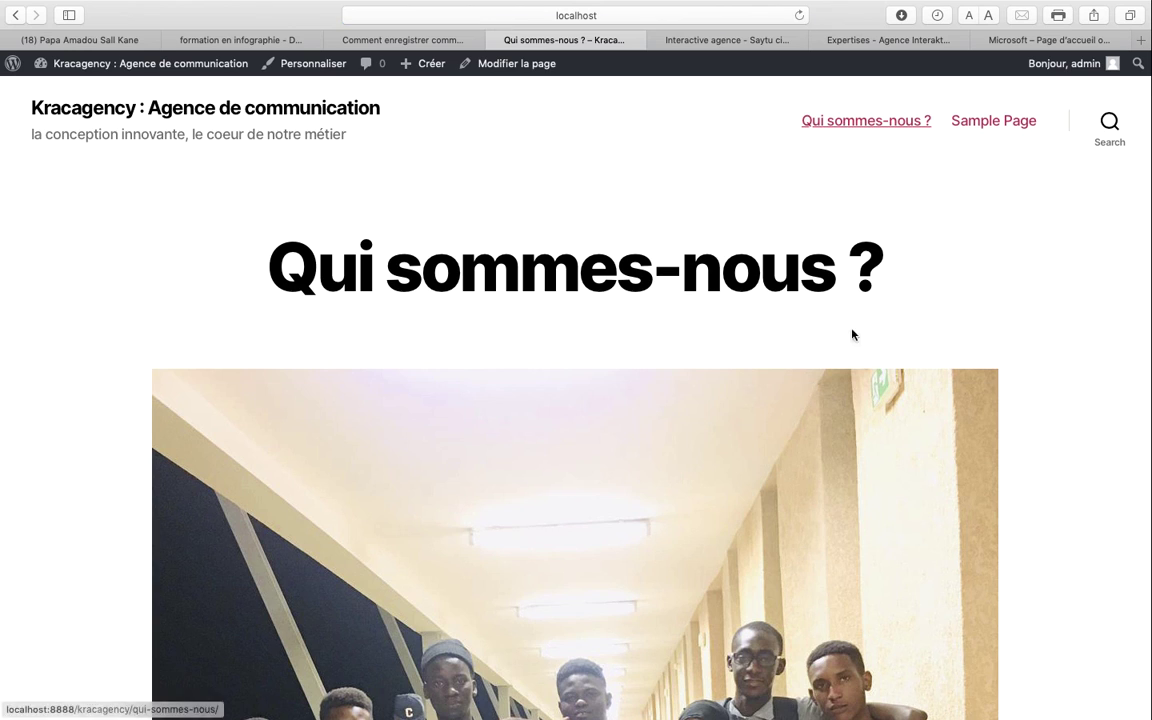
- Examine the published page's featured image, team photo, text formatting, bulleted values and closing quote
{"action": "scroll", "coordinate": [872, 371], "scroll_direction": "down", "scroll_amount": 10}
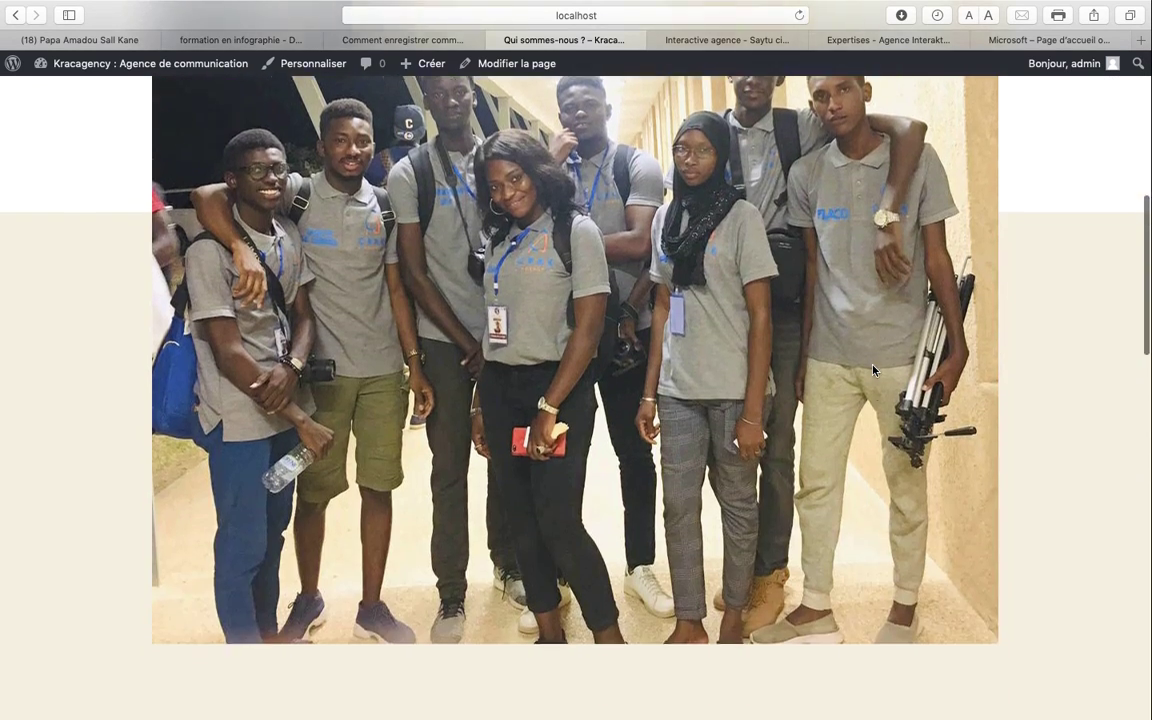
{"action": "scroll", "coordinate": [612, 310], "scroll_direction": "up", "scroll_amount": 10}
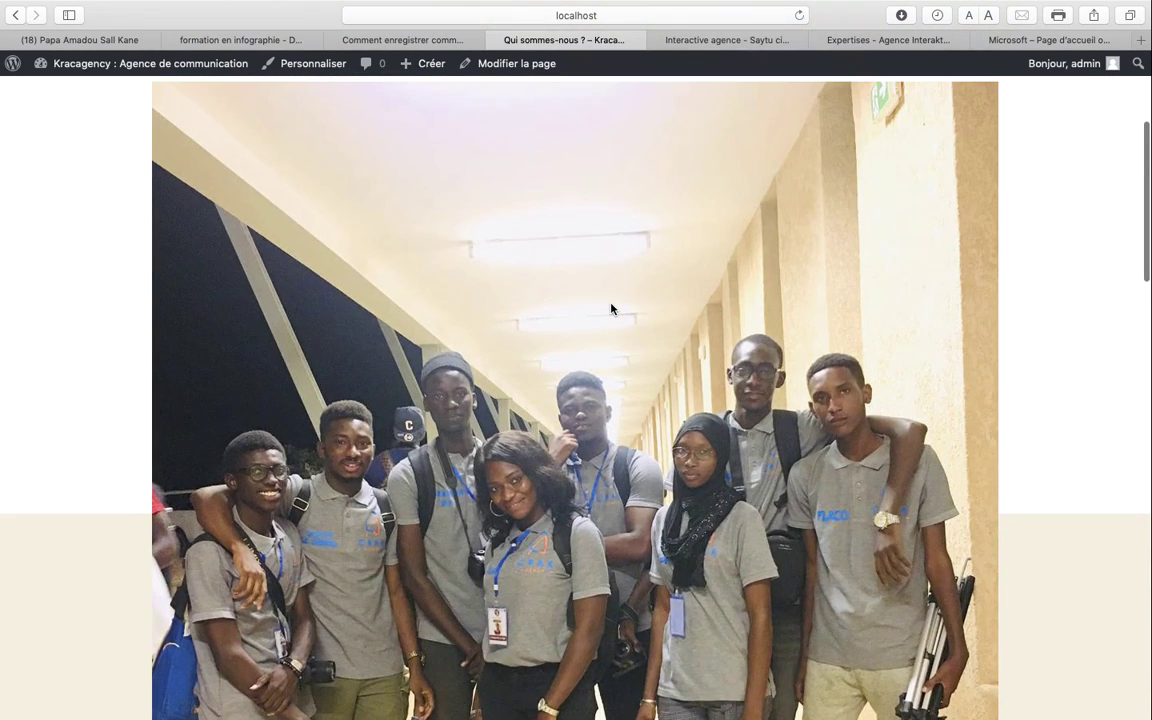
{"action": "scroll", "coordinate": [611, 310], "scroll_direction": "up", "scroll_amount": 2}
{"action": "scroll", "coordinate": [611, 310], "scroll_direction": "down", "scroll_amount": 10}
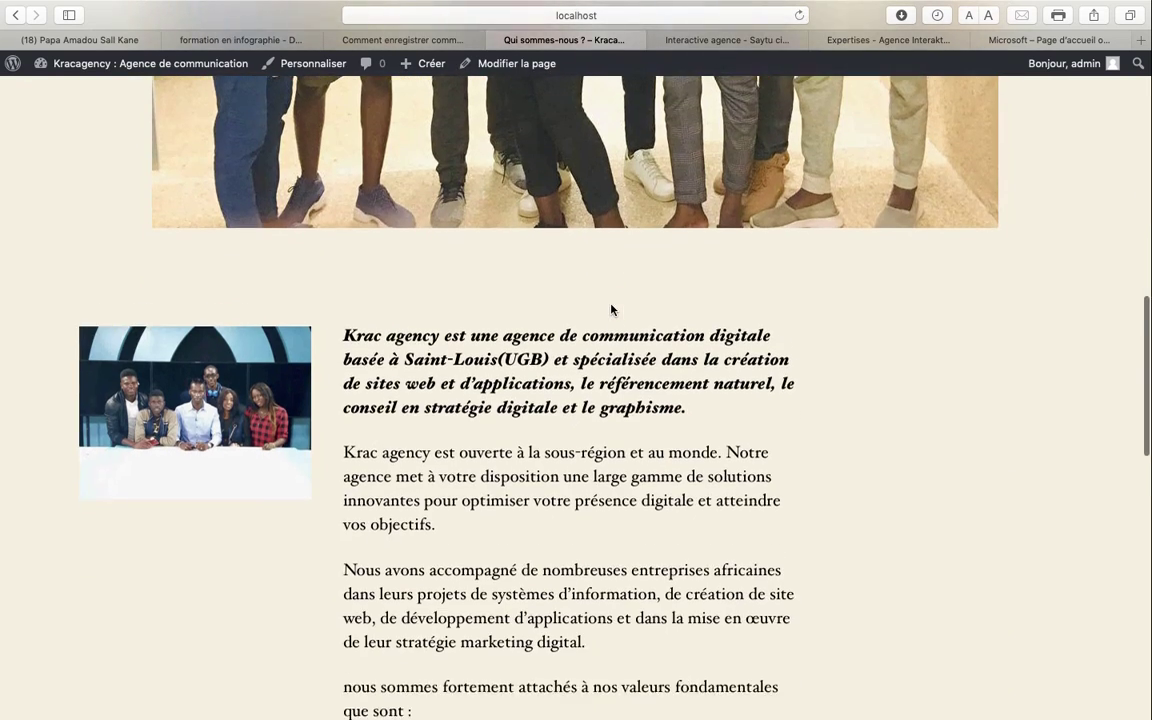
{"action": "scroll", "coordinate": [611, 306], "scroll_direction": "down", "scroll_amount": 1}
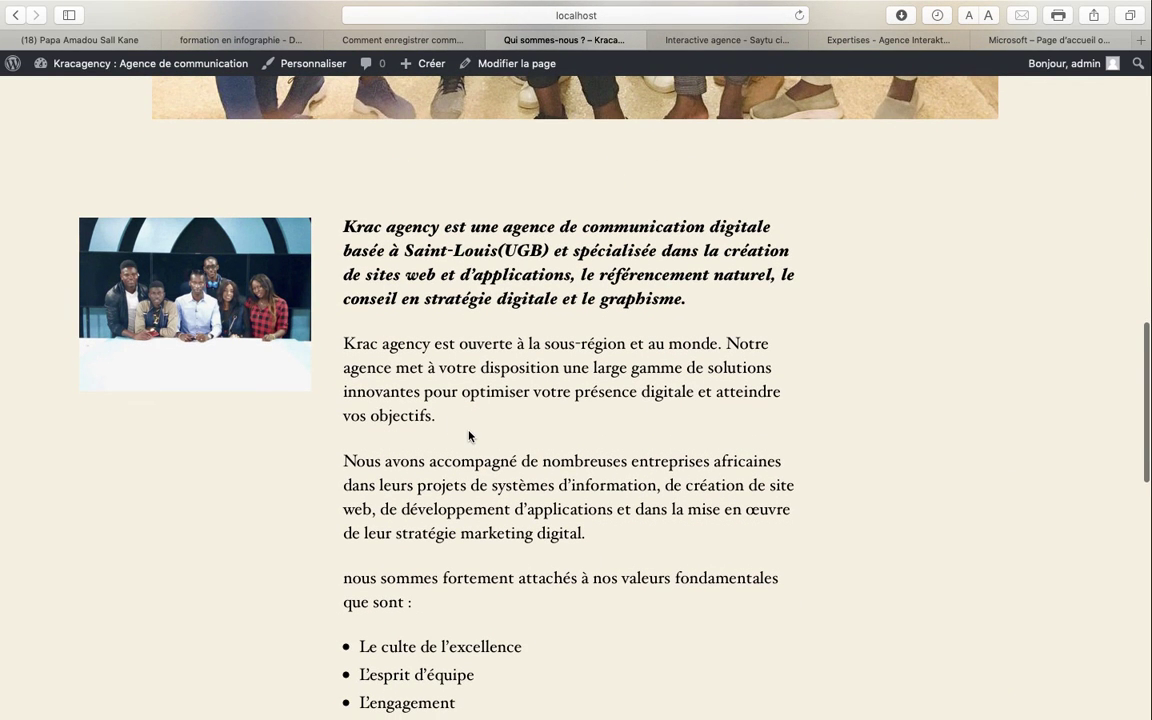
{"action": "scroll", "coordinate": [469, 435], "scroll_direction": "down", "scroll_amount": 10}
{"action": "scroll", "coordinate": [468, 437], "scroll_direction": "up", "scroll_amount": 6}
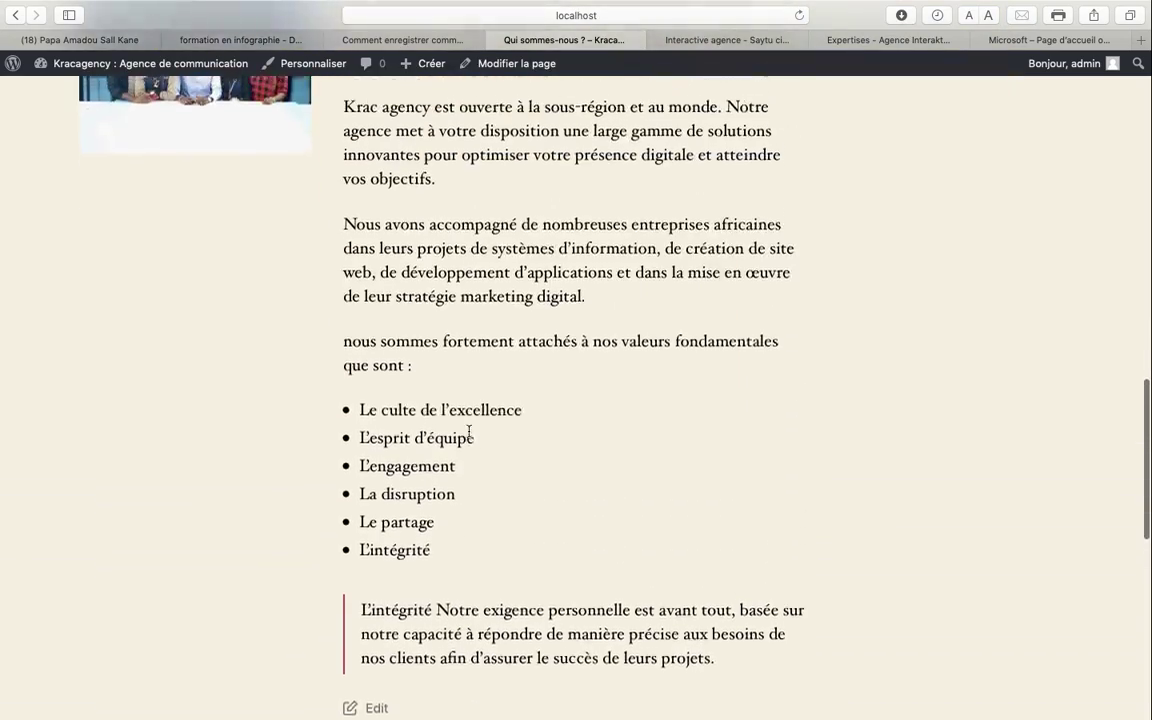
{"action": "scroll", "coordinate": [469, 435], "scroll_direction": "up", "scroll_amount": 12}
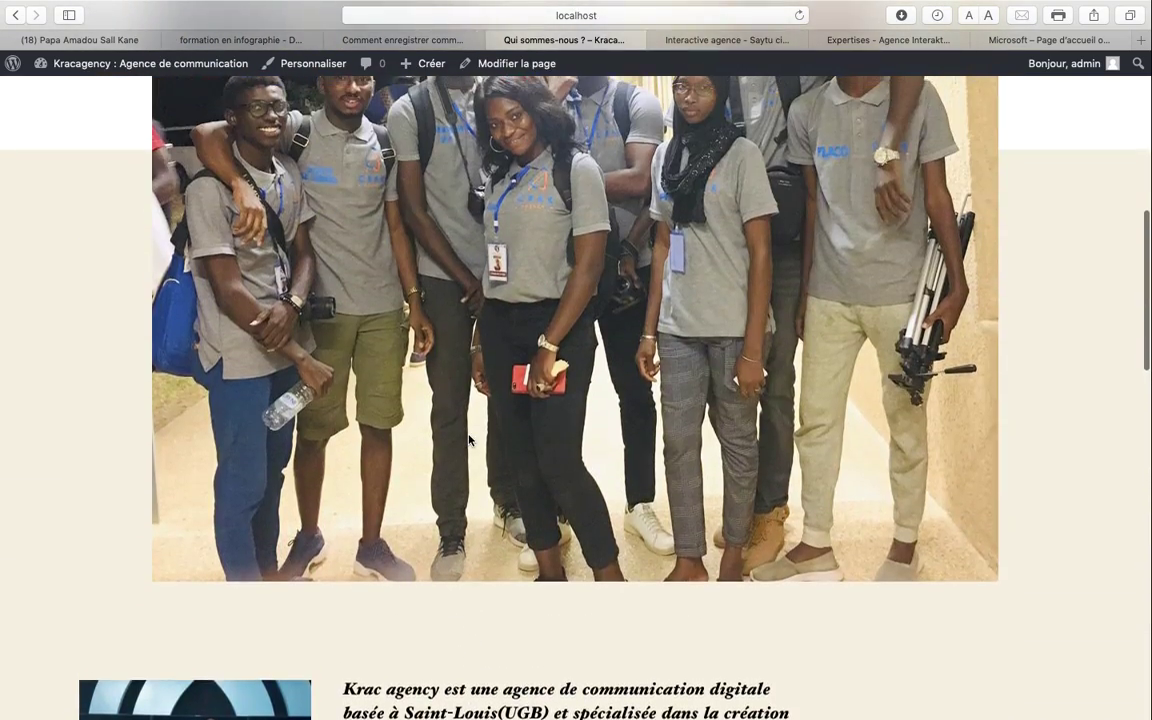
{"action": "scroll", "coordinate": [469, 438], "scroll_direction": "up", "scroll_amount": 3}
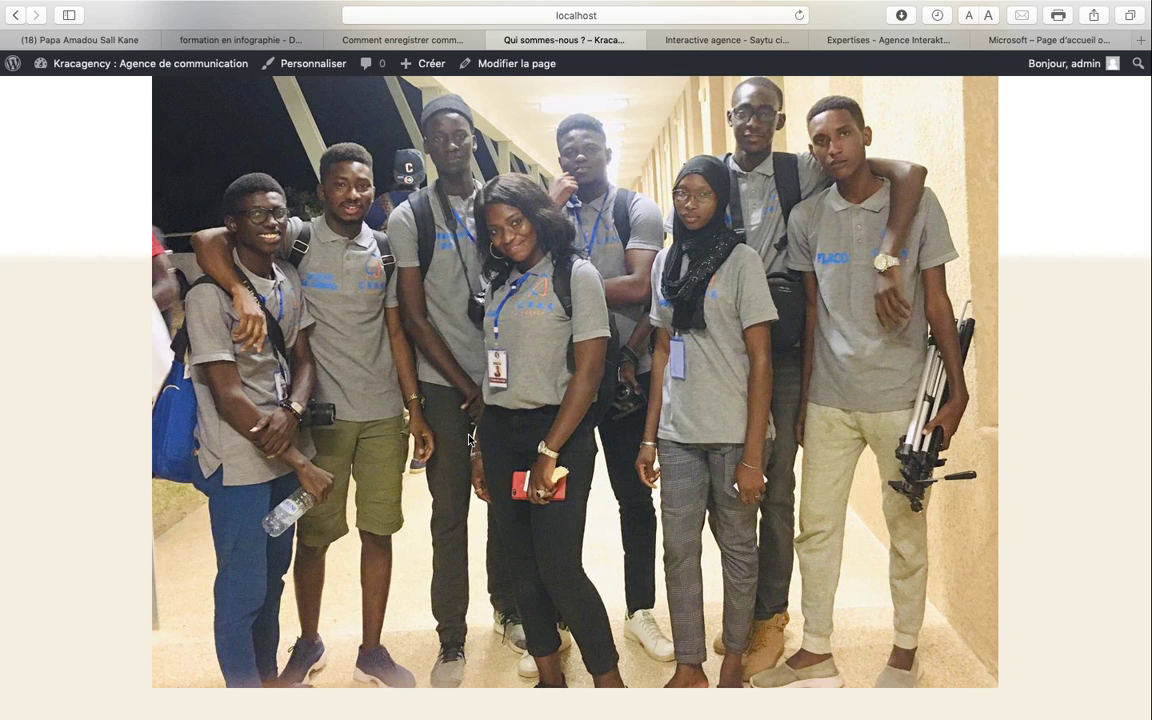